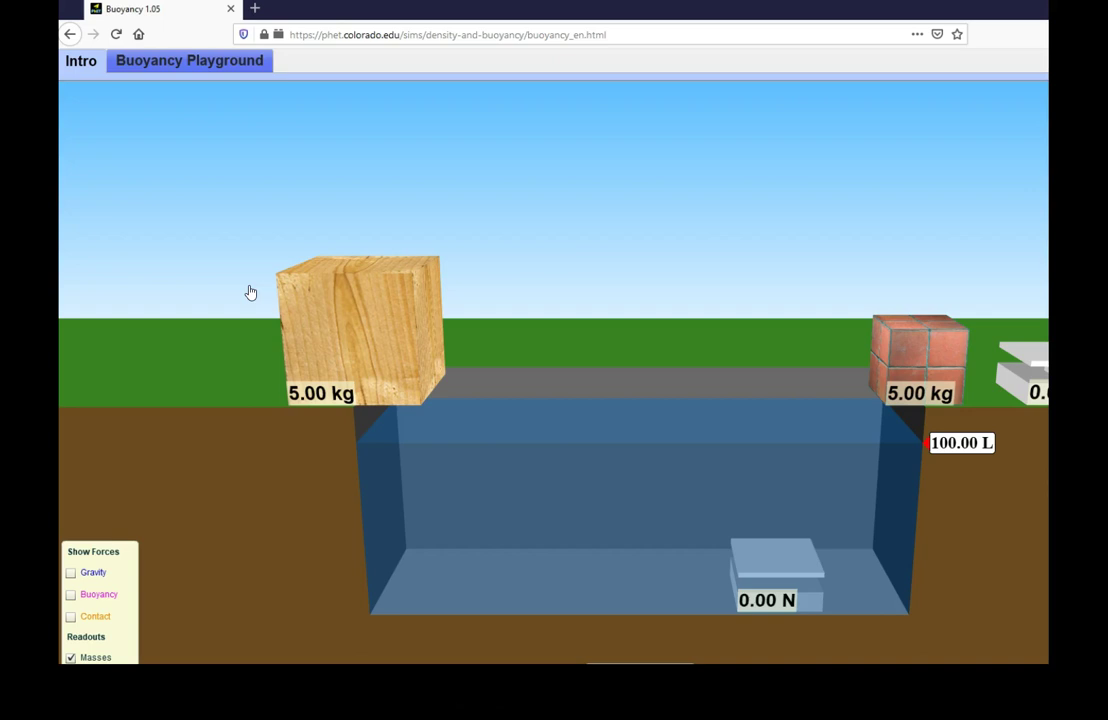
- Go full screen and sink the brick onto the underwater scale, which reads 24.50 N
{"action": "left_click", "coordinate": [208, 422]}
{"action": "key", "text": "F11"}
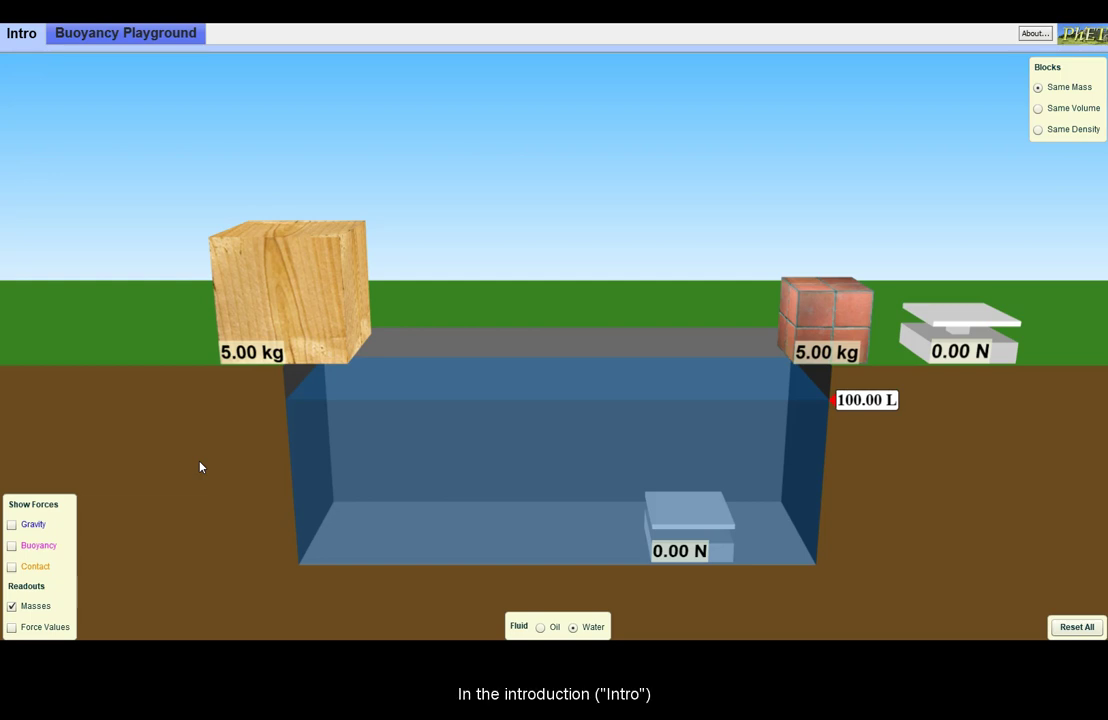
{"action": "left_click", "coordinate": [20, 31]}
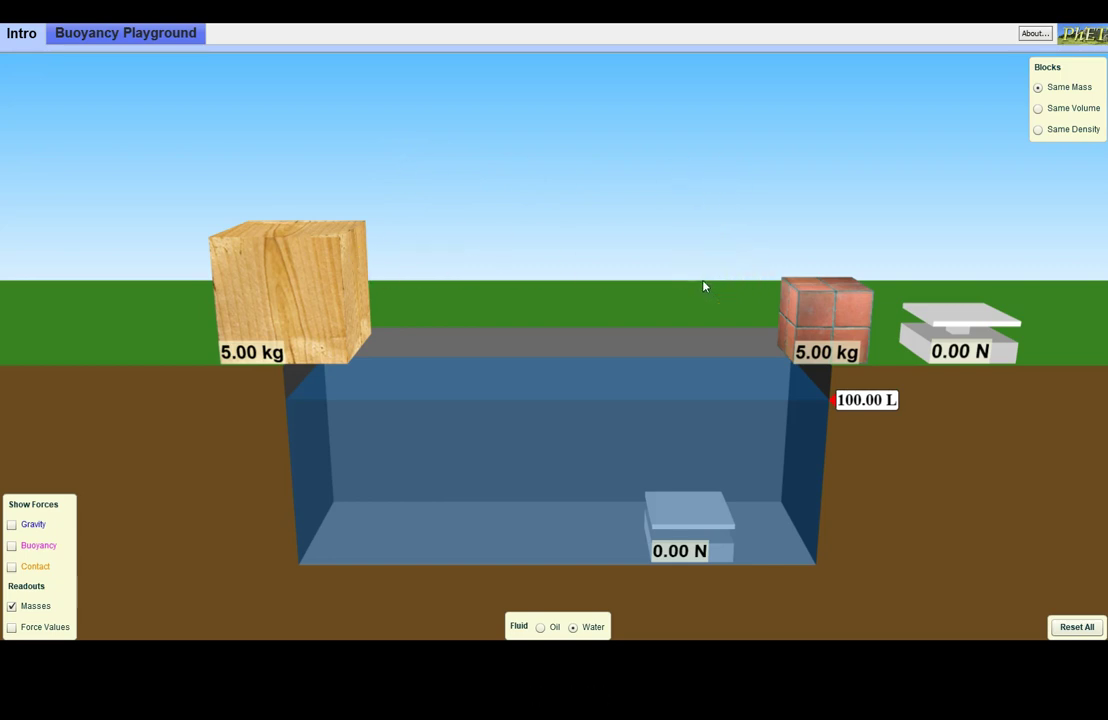
{"action": "left_click_drag", "start_coordinate": [838, 309], "coordinate": [866, 278]}
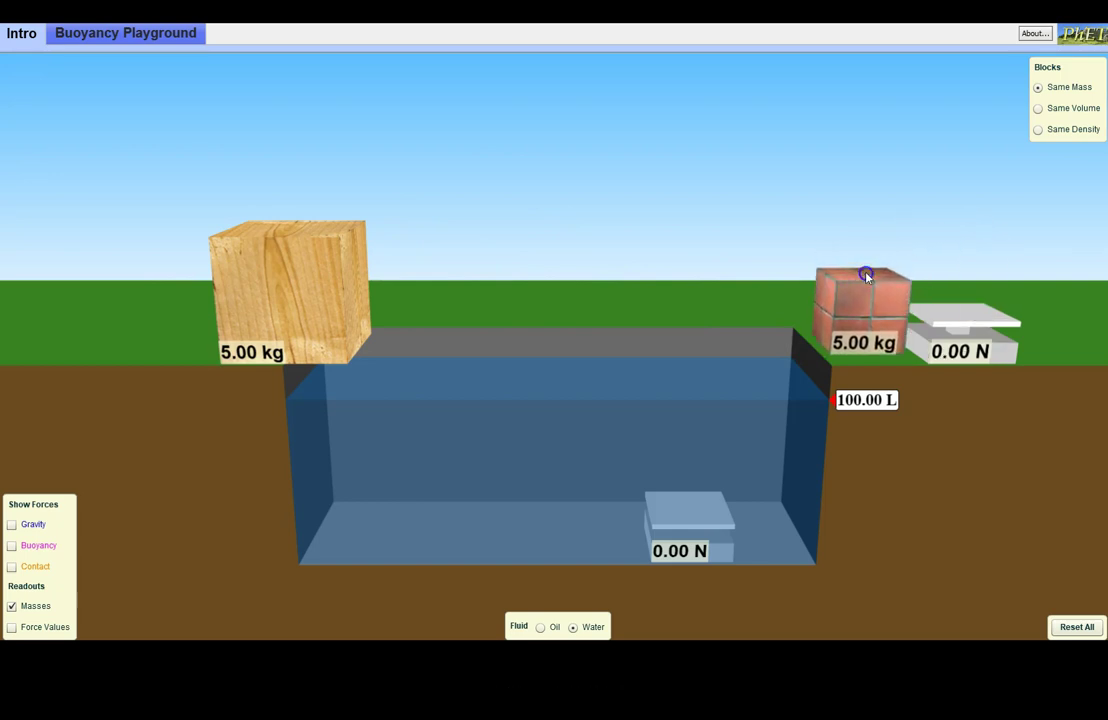
{"action": "left_click_drag", "start_coordinate": [274, 265], "coordinate": [192, 230]}
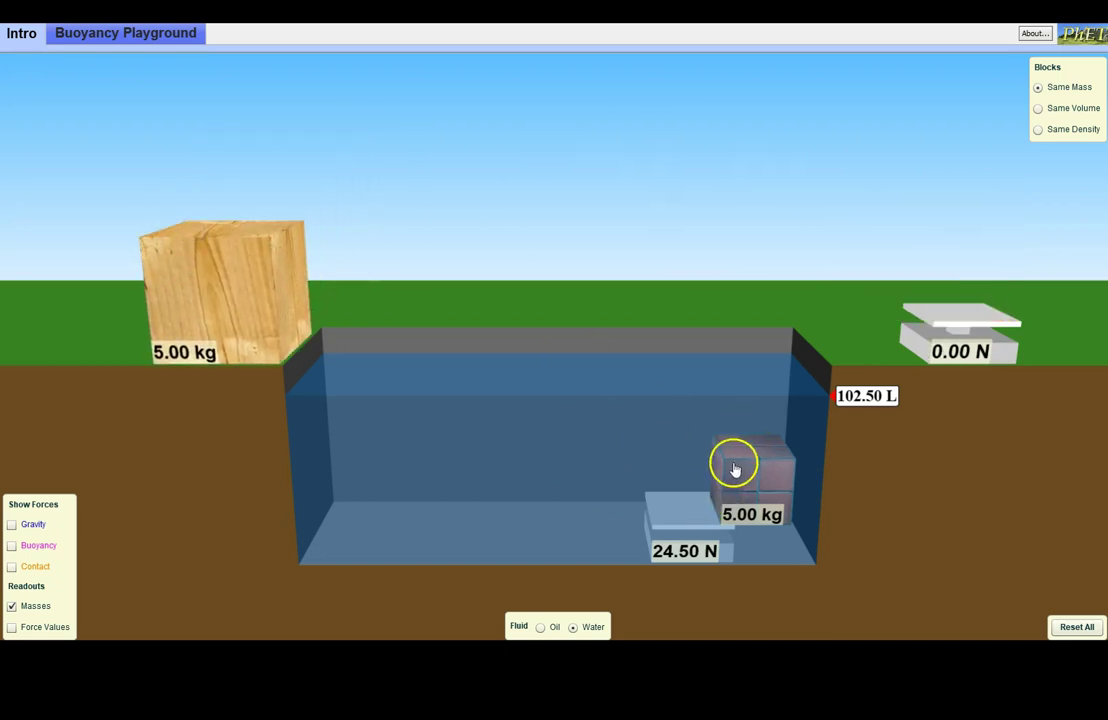
- Float the wood block, then lift the brick off the underwater scale onto the tank's edge
{"action": "left_click_drag", "start_coordinate": [734, 470], "coordinate": [701, 236]}
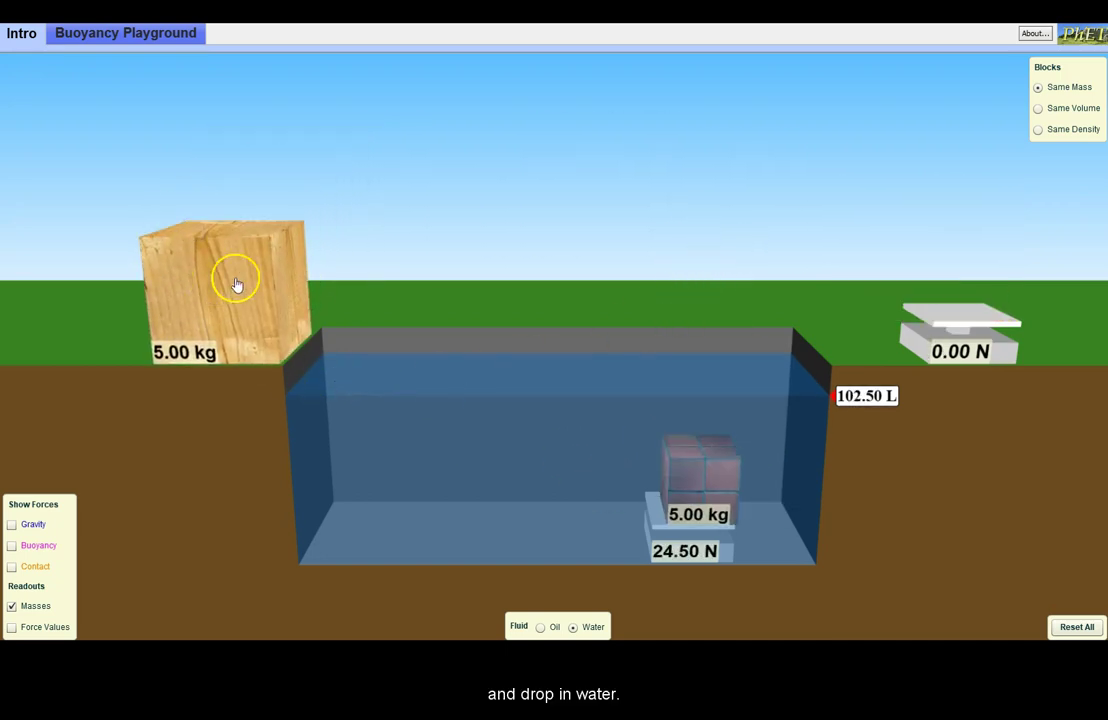
{"action": "left_click_drag", "start_coordinate": [237, 282], "coordinate": [534, 146]}
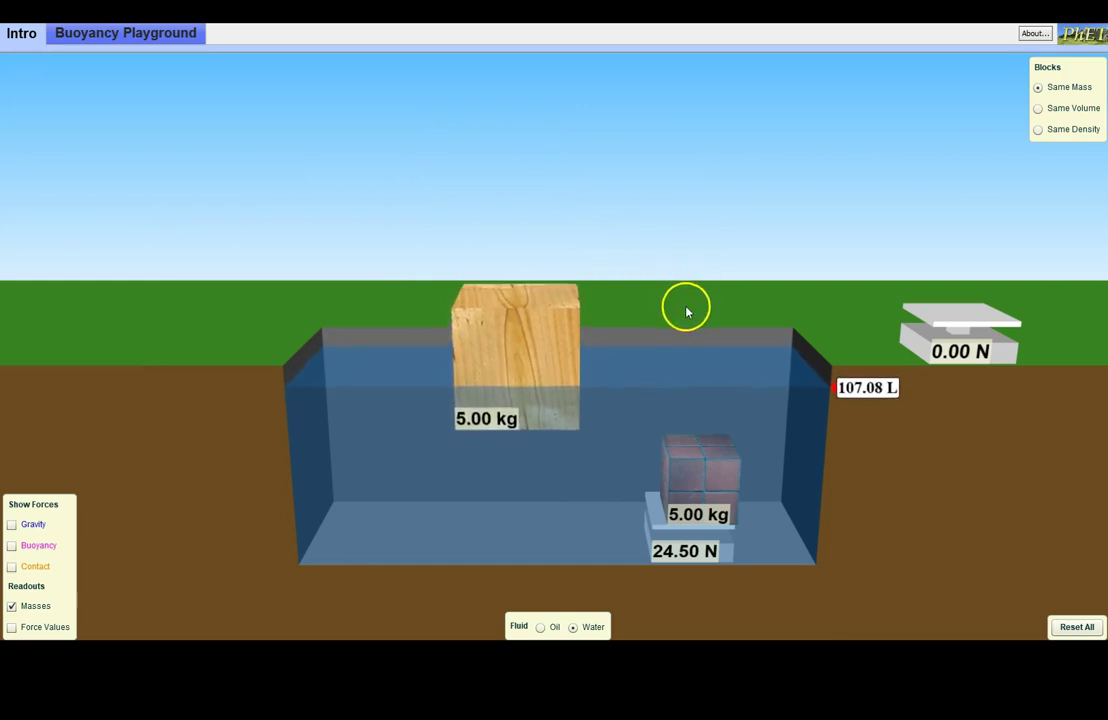
{"action": "left_click_drag", "start_coordinate": [690, 465], "coordinate": [826, 252]}
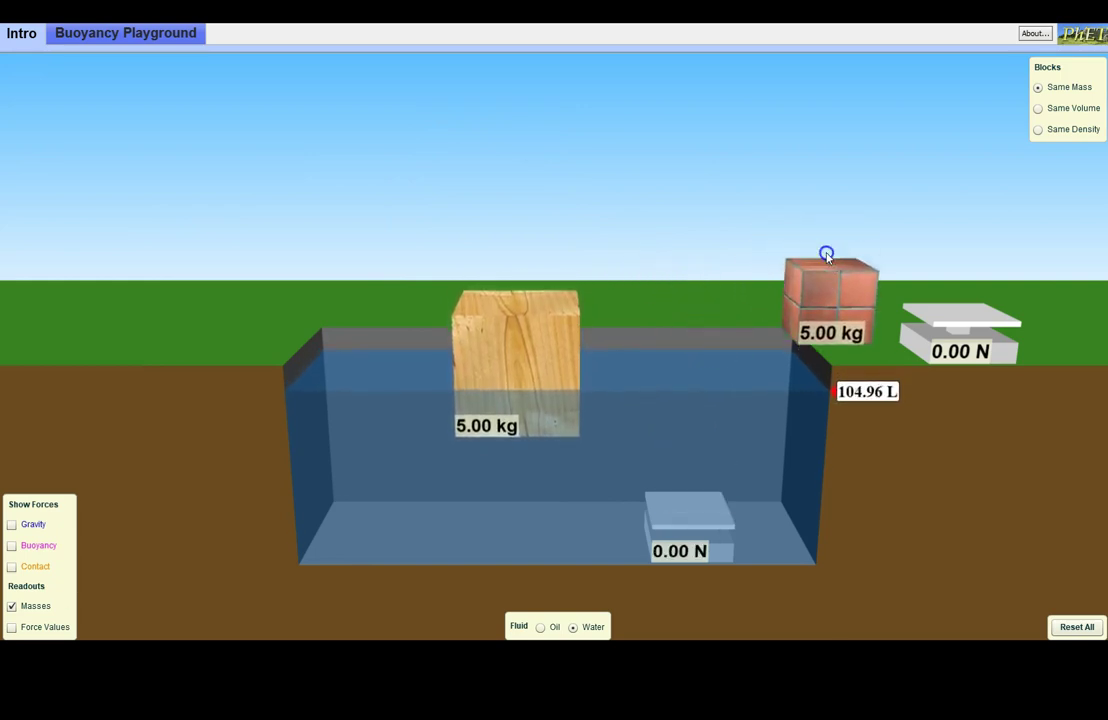
{"action": "left_click_drag", "start_coordinate": [542, 299], "coordinate": [211, 224]}
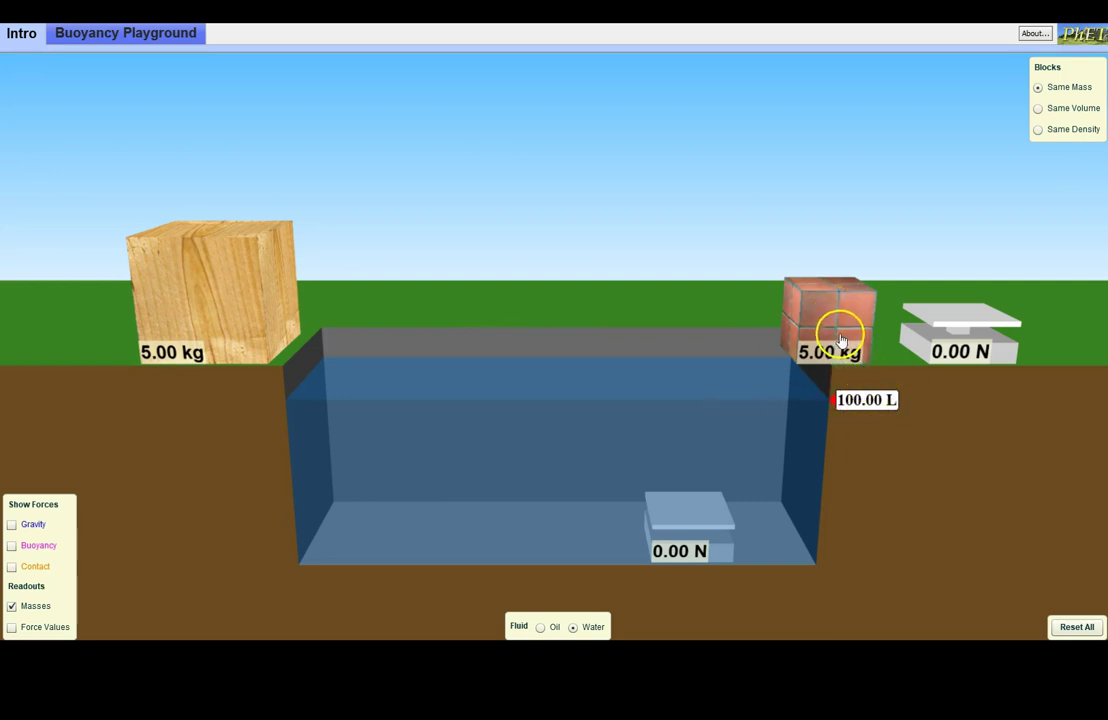
{"action": "left_click_drag", "start_coordinate": [841, 300], "coordinate": [702, 250]}
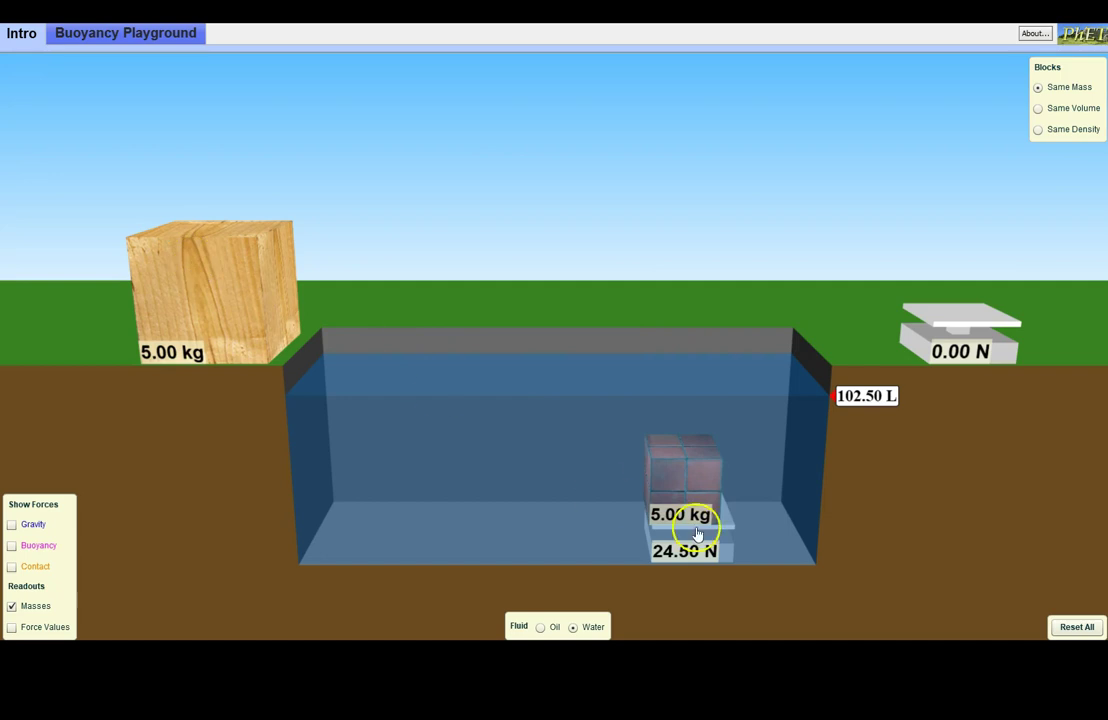
{"action": "left_click_drag", "start_coordinate": [688, 465], "coordinate": [861, 240]}
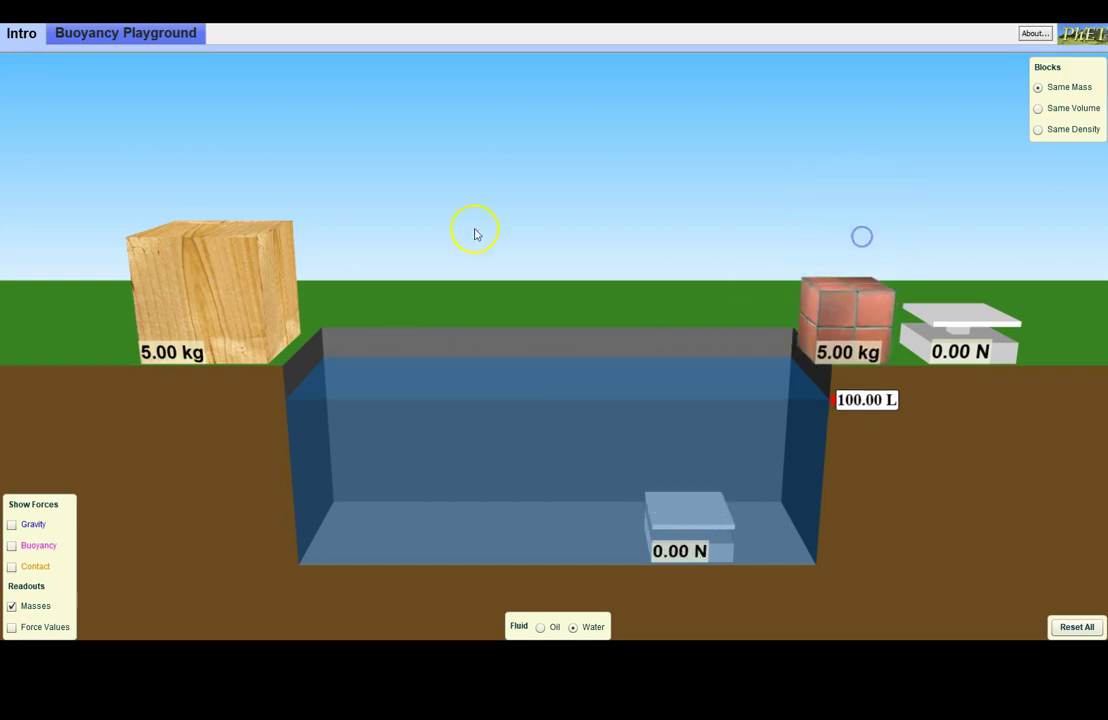
{"action": "left_click_drag", "start_coordinate": [215, 267], "coordinate": [438, 188]}
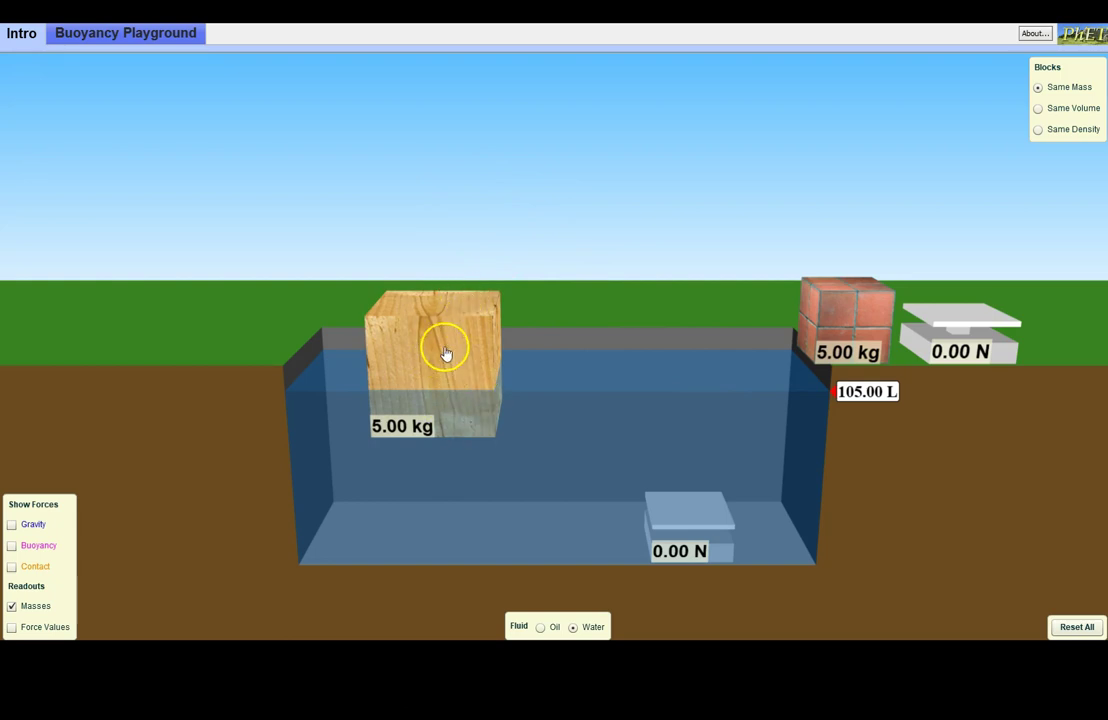
- Push the wood block under water, let it float up, then move it onto the ground
{"action": "left_click_drag", "start_coordinate": [446, 352], "coordinate": [429, 424]}
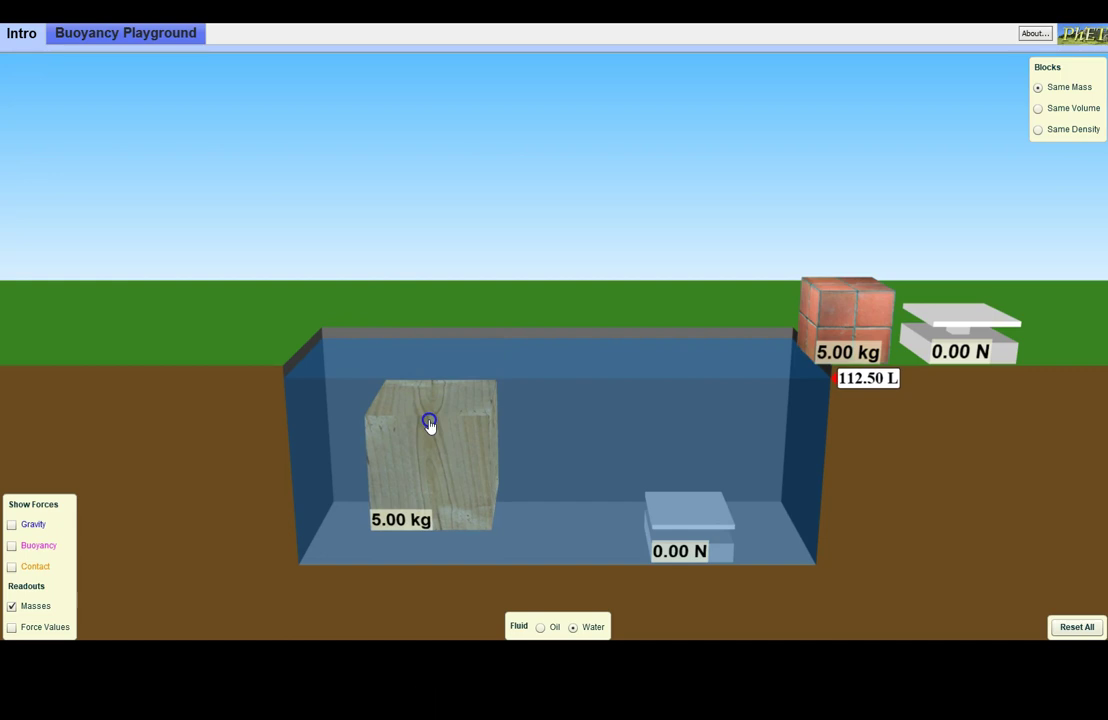
{"action": "left_click_drag", "start_coordinate": [429, 424], "coordinate": [429, 425]}
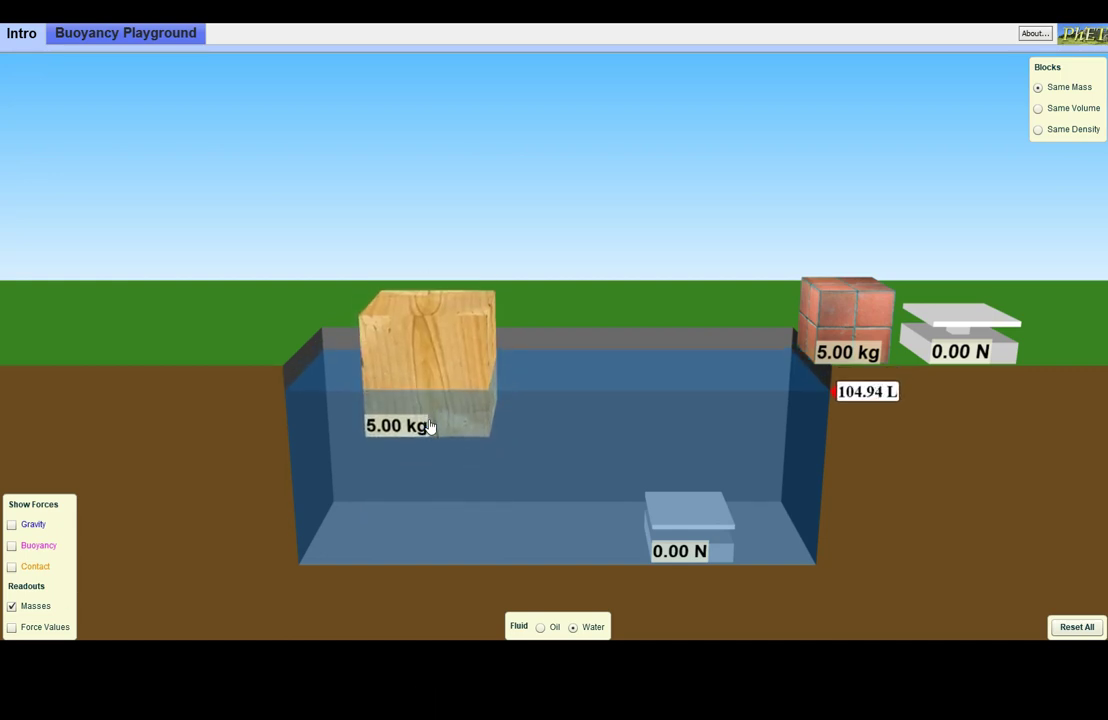
{"action": "left_click", "coordinate": [453, 346]}
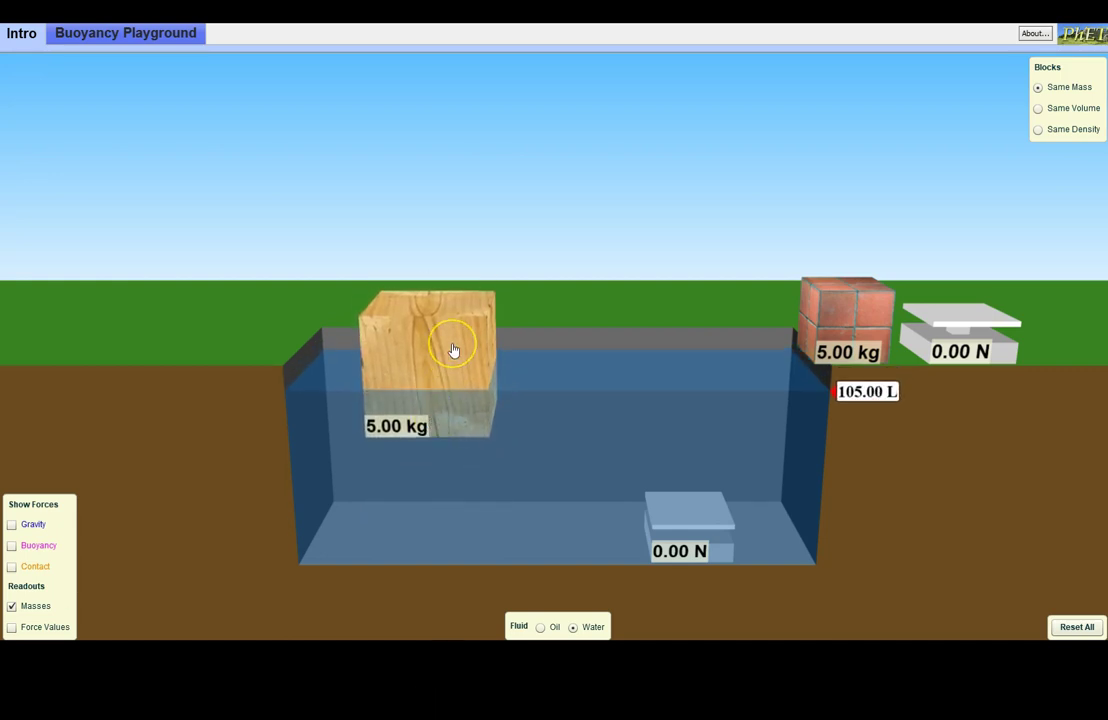
{"action": "left_click_drag", "start_coordinate": [453, 350], "coordinate": [208, 210]}
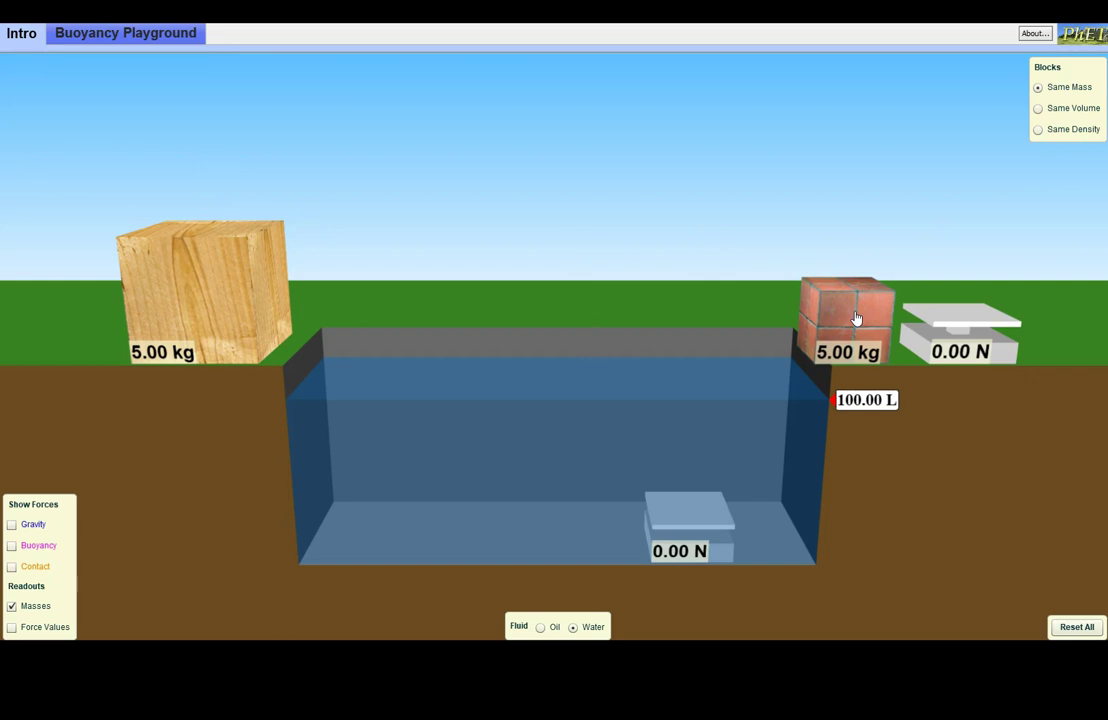
- Weigh the brick underwater at 24.50 N, then on the dry scale at 49.00 N
{"action": "left_click_drag", "start_coordinate": [854, 313], "coordinate": [695, 294]}
{"action": "left_click", "coordinate": [668, 345]}
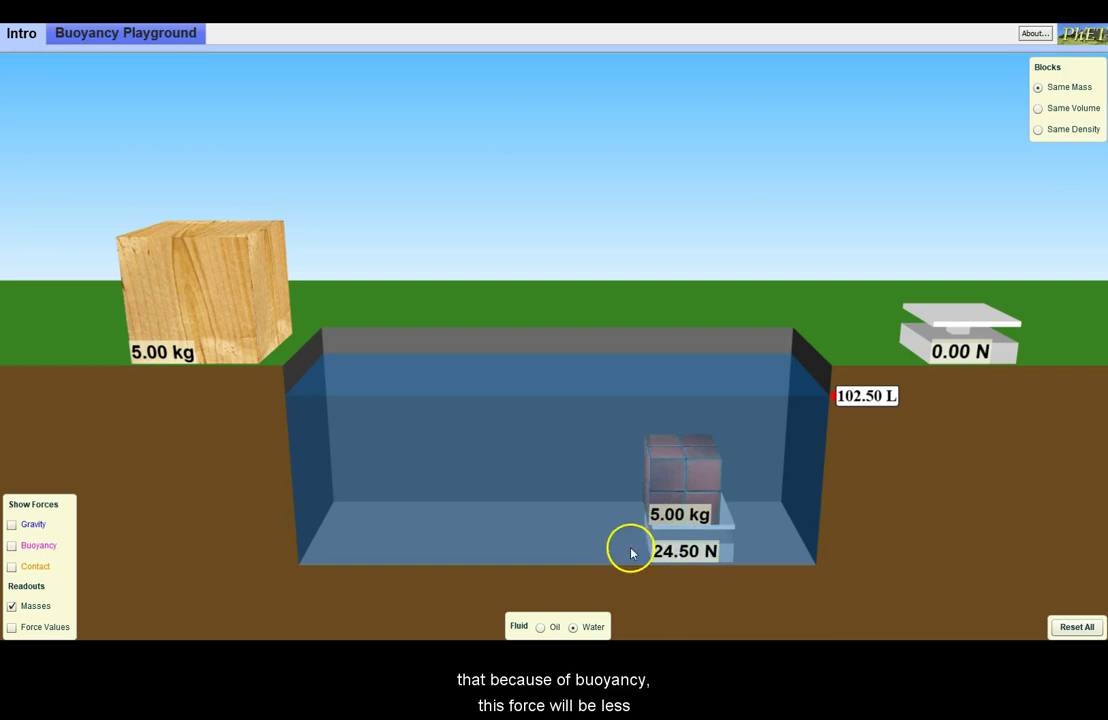
{"action": "left_click_drag", "start_coordinate": [673, 452], "coordinate": [963, 182]}
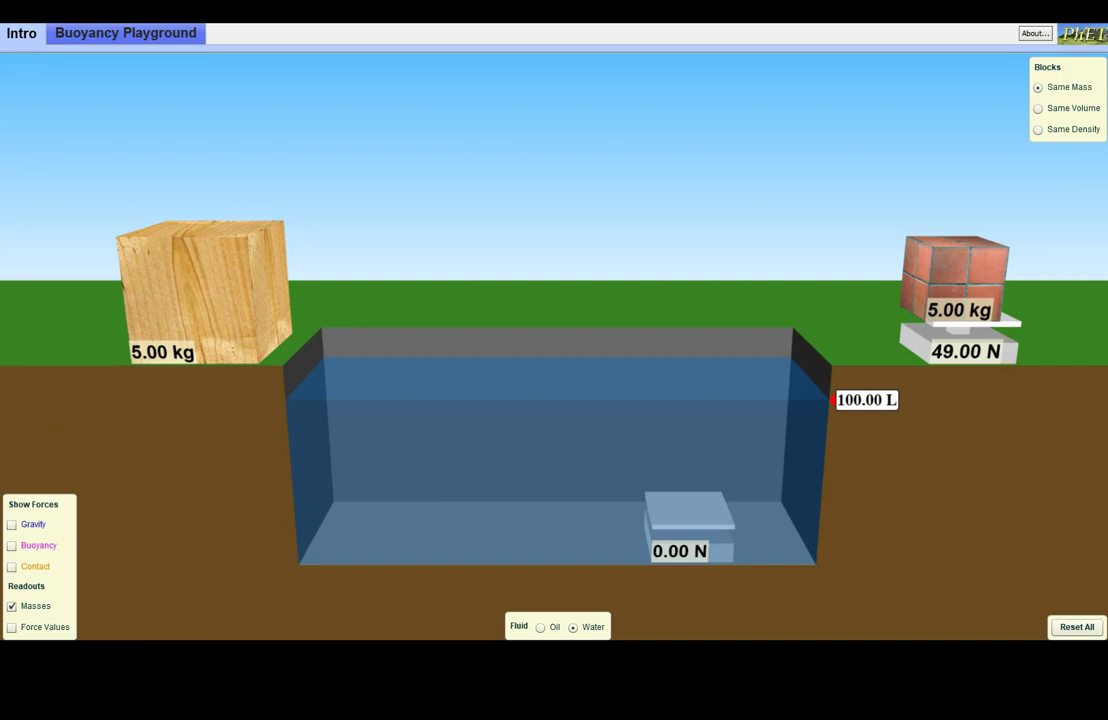
- Turn on gravity, buoyancy and contact force arrows, then float and dunk the wood block
{"action": "left_click", "coordinate": [12, 525]}
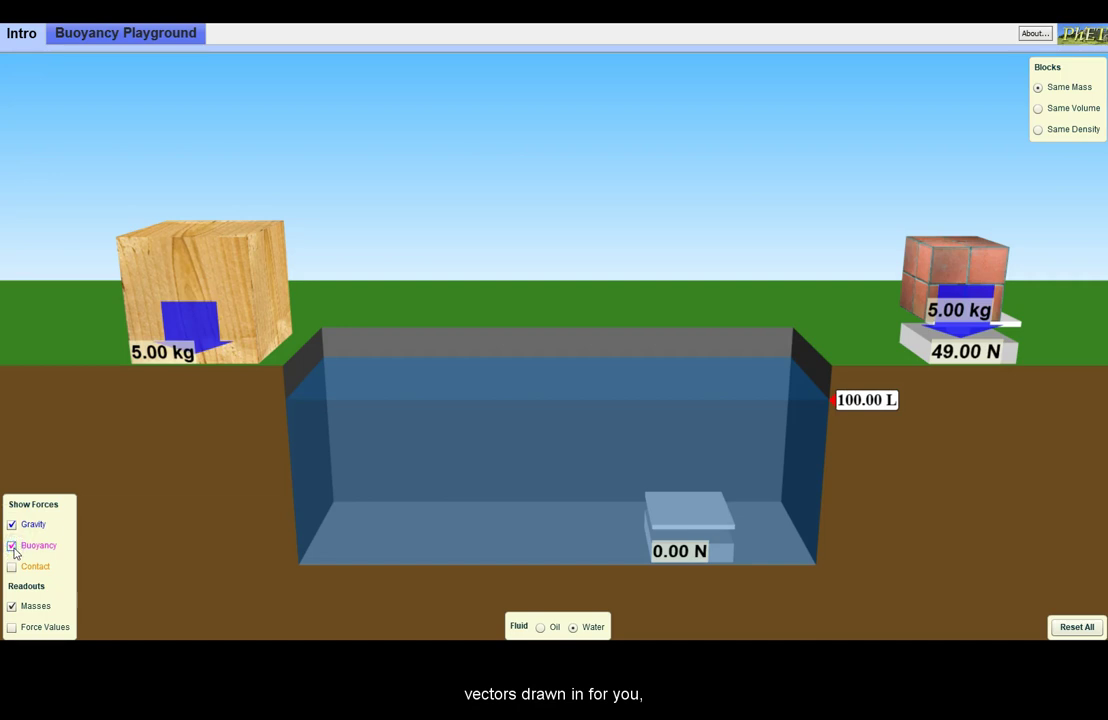
{"action": "left_click", "coordinate": [11, 566]}
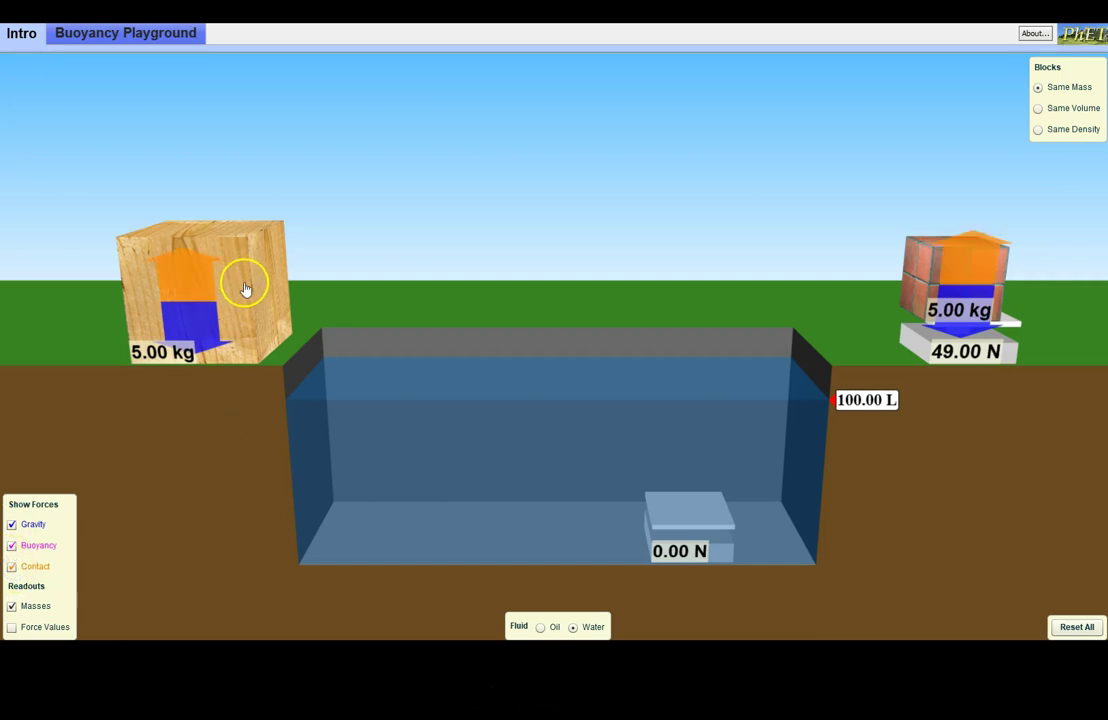
{"action": "left_click_drag", "start_coordinate": [245, 289], "coordinate": [475, 235]}
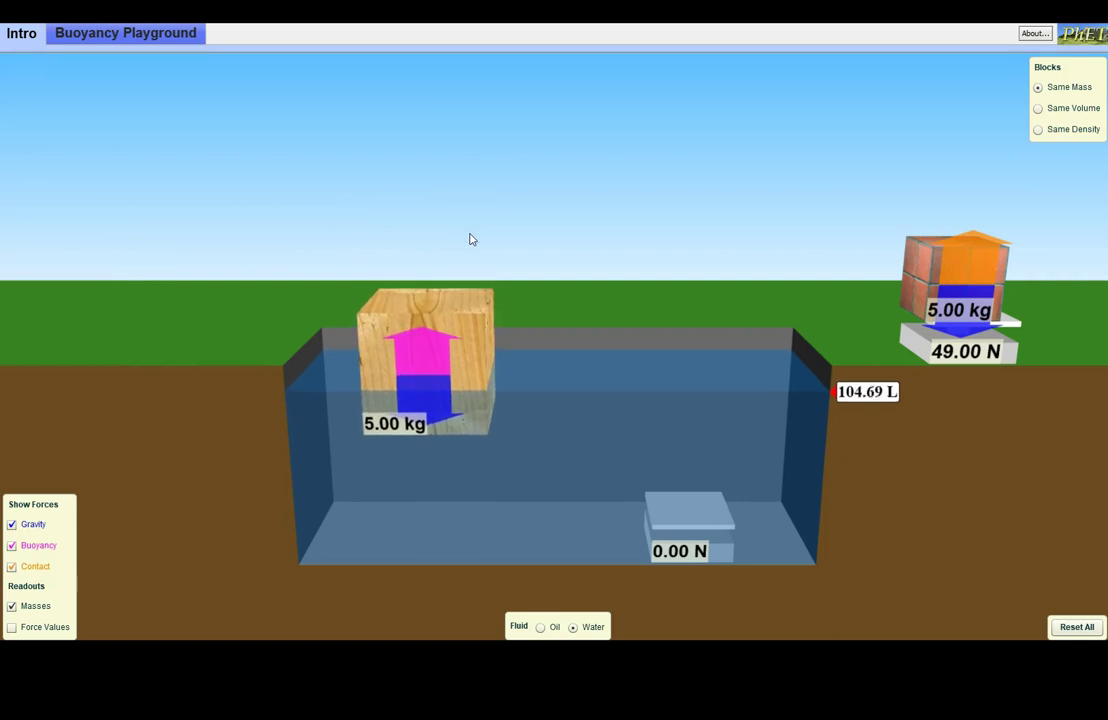
{"action": "left_click_drag", "start_coordinate": [457, 329], "coordinate": [463, 404]}
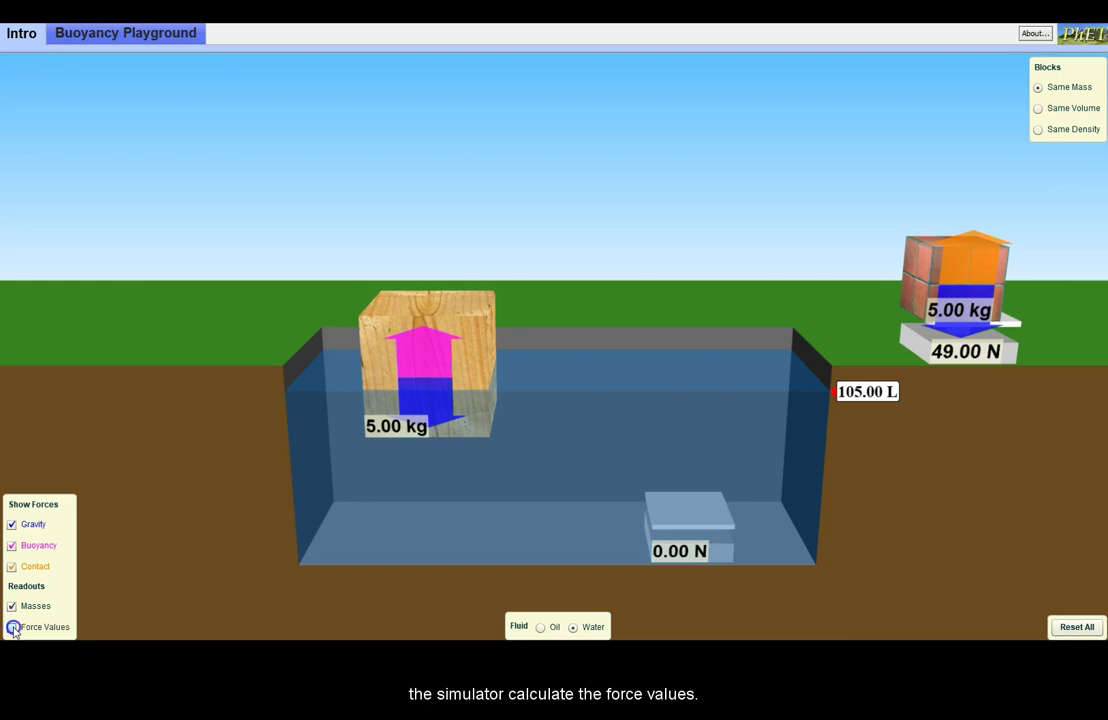
- Show force values, dunk the wood block, and sink the brick onto the 24.50 N scale
{"action": "left_click", "coordinate": [13, 628]}
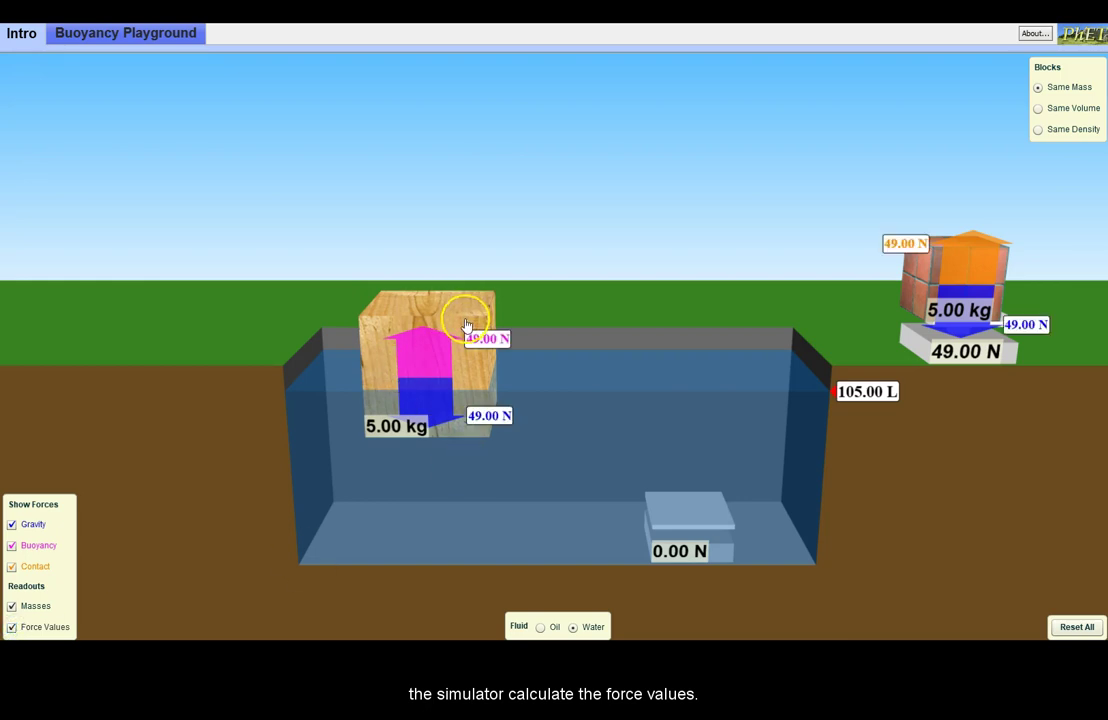
{"action": "left_click_drag", "start_coordinate": [466, 326], "coordinate": [457, 438]}
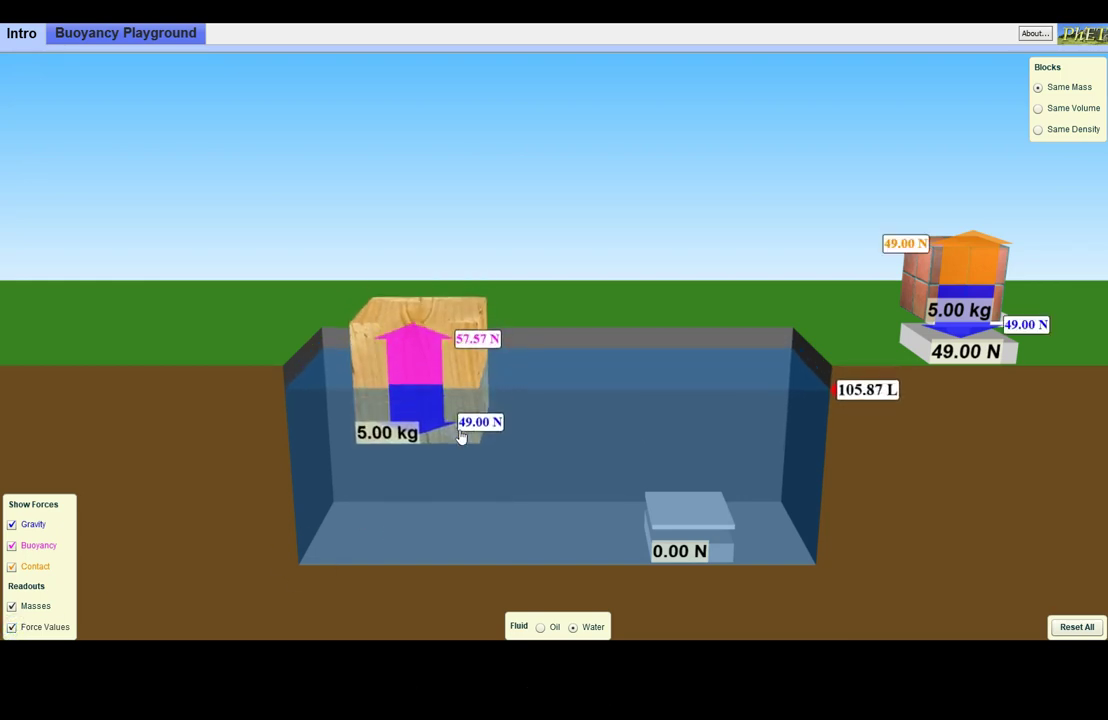
{"action": "left_click_drag", "start_coordinate": [998, 248], "coordinate": [679, 268]}
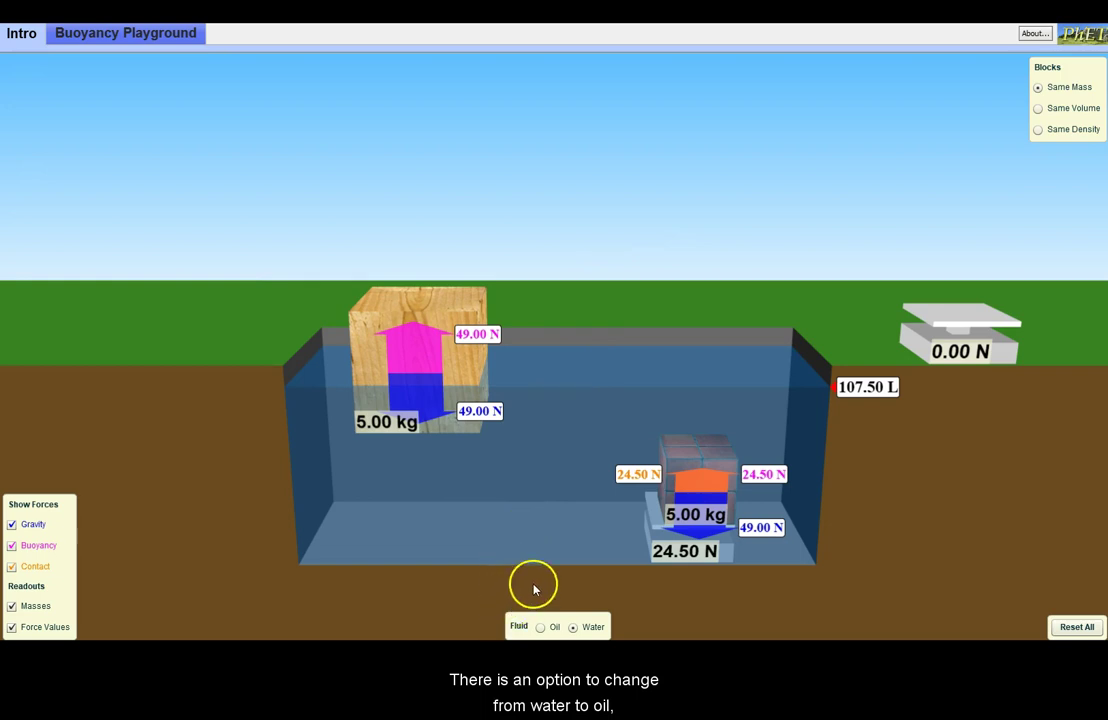
{"action": "left_click", "coordinate": [541, 628]}
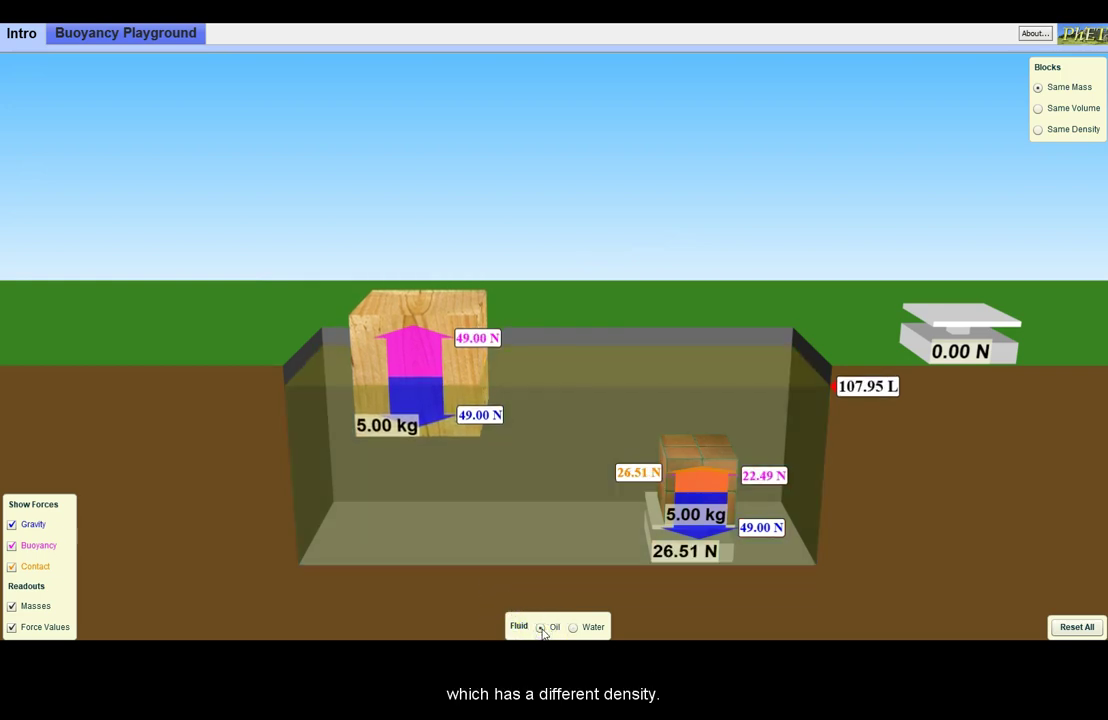
{"action": "left_click", "coordinate": [573, 628]}
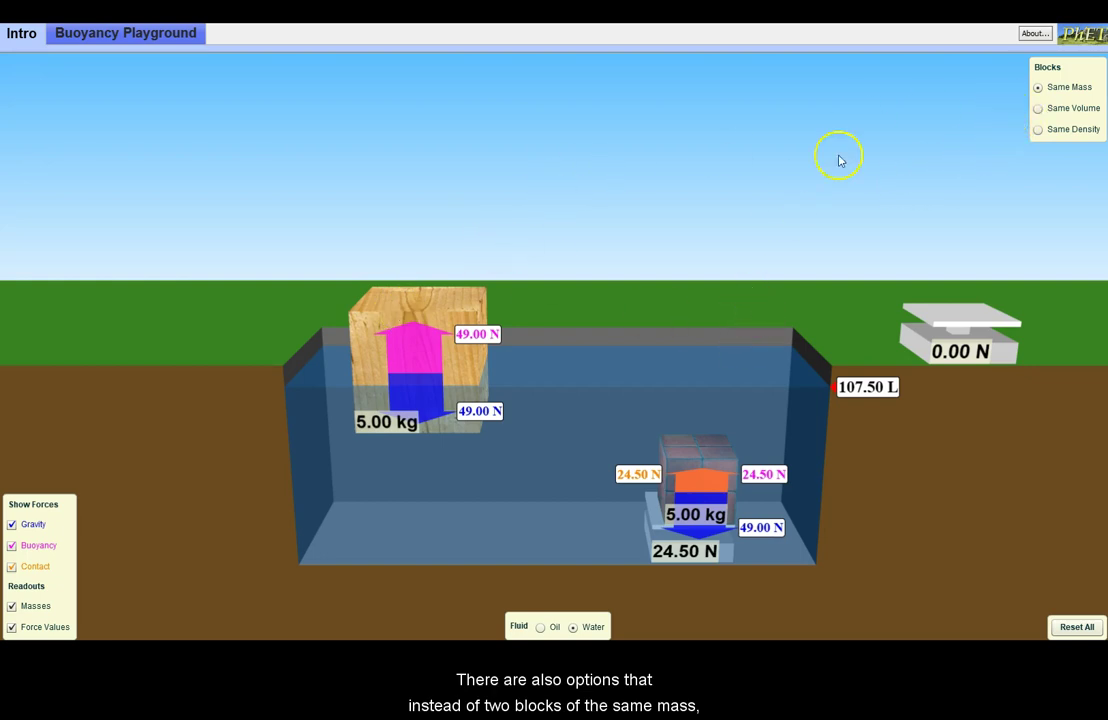
- Switch to same-volume blocks and move the sunken 10.00 kg brick onto the right edge
{"action": "left_click", "coordinate": [1039, 109]}
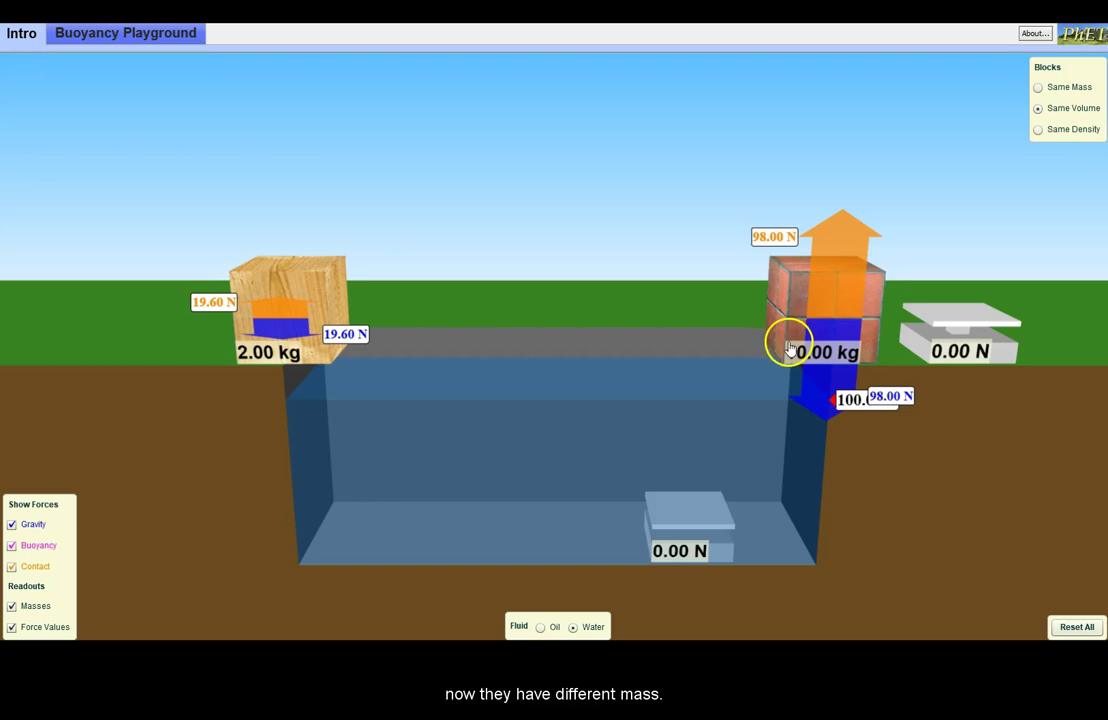
{"action": "left_click_drag", "start_coordinate": [797, 304], "coordinate": [673, 237]}
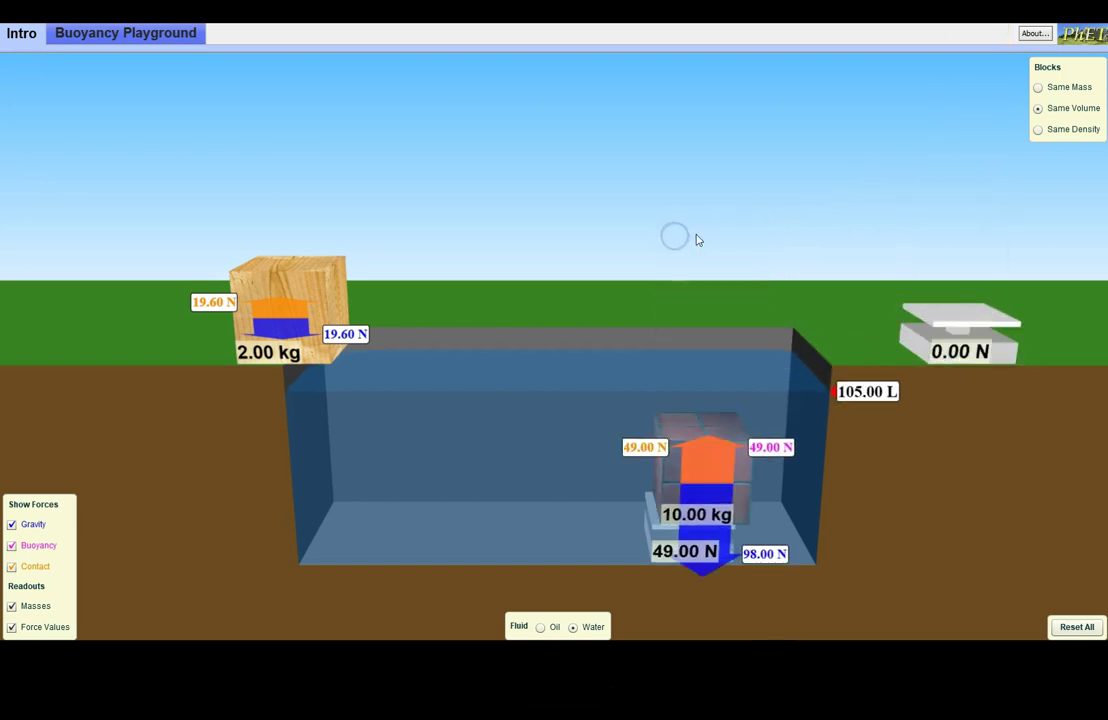
{"action": "left_click_drag", "start_coordinate": [668, 440], "coordinate": [833, 245]}
- Float the wood block in the pool briefly, then return it to the left edge
{"action": "left_click_drag", "start_coordinate": [335, 285], "coordinate": [504, 227]}
{"action": "left_click_drag", "start_coordinate": [504, 329], "coordinate": [507, 445]}
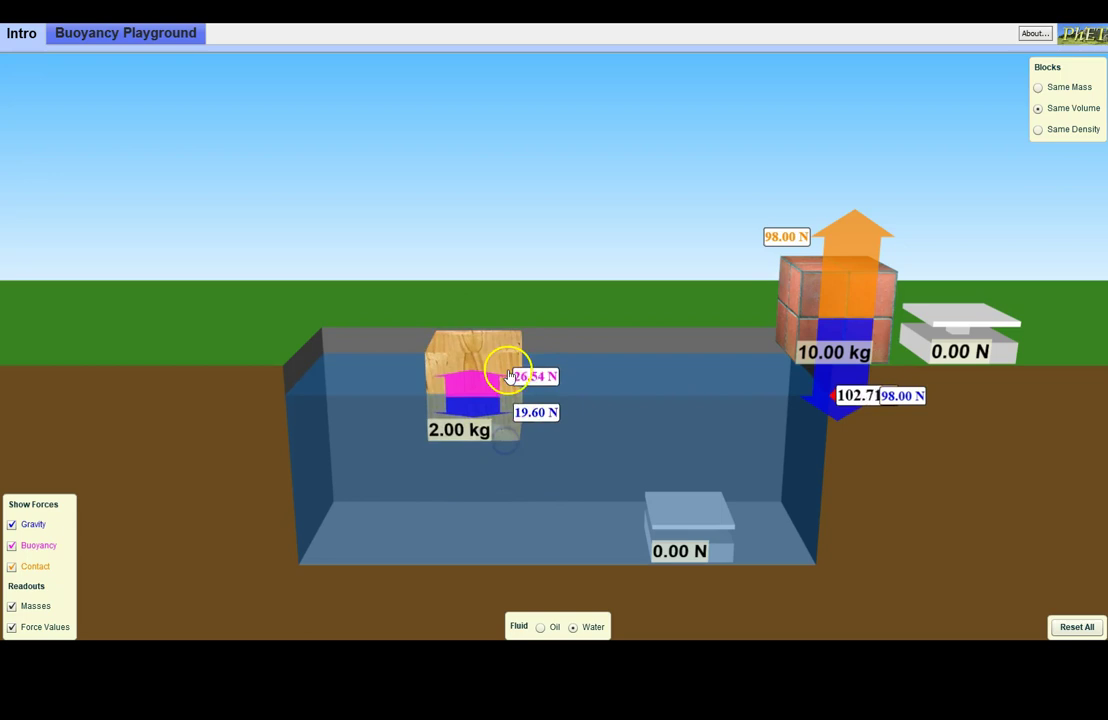
{"action": "left_click_drag", "start_coordinate": [482, 346], "coordinate": [234, 245]}
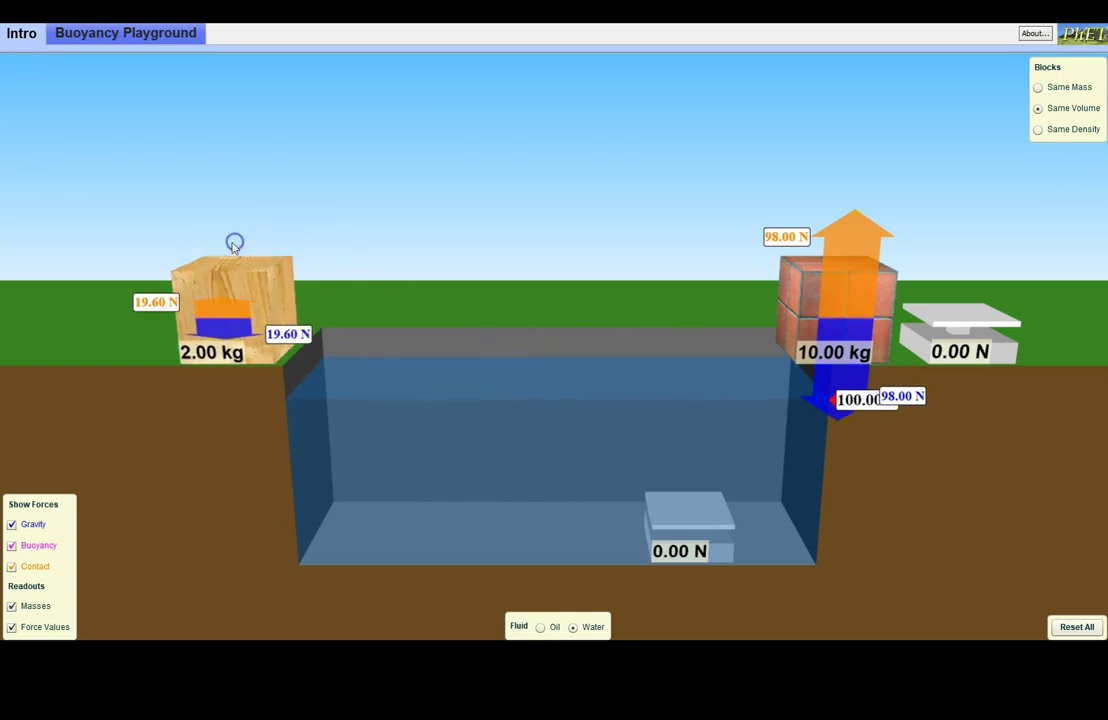
- Choose Same Density blocks and float both the 4.00 kg and 2.00 kg wood blocks
{"action": "left_click", "coordinate": [1036, 130]}
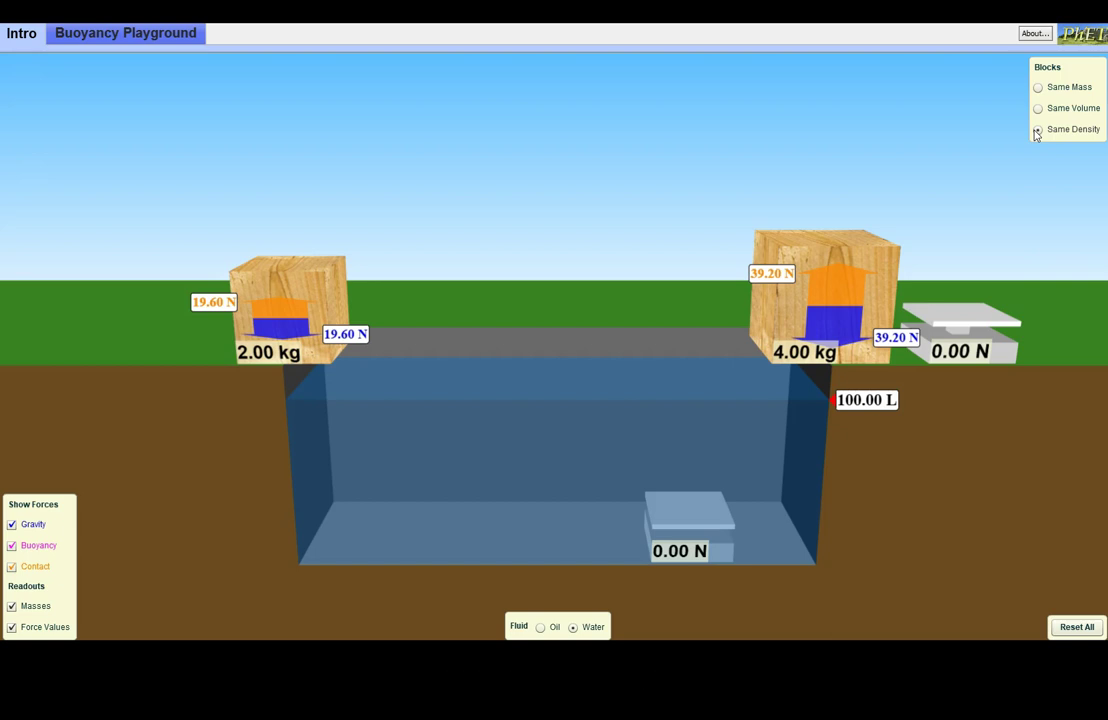
{"action": "left_click_drag", "start_coordinate": [866, 245], "coordinate": [700, 208]}
{"action": "left_click_drag", "start_coordinate": [309, 279], "coordinate": [396, 247]}
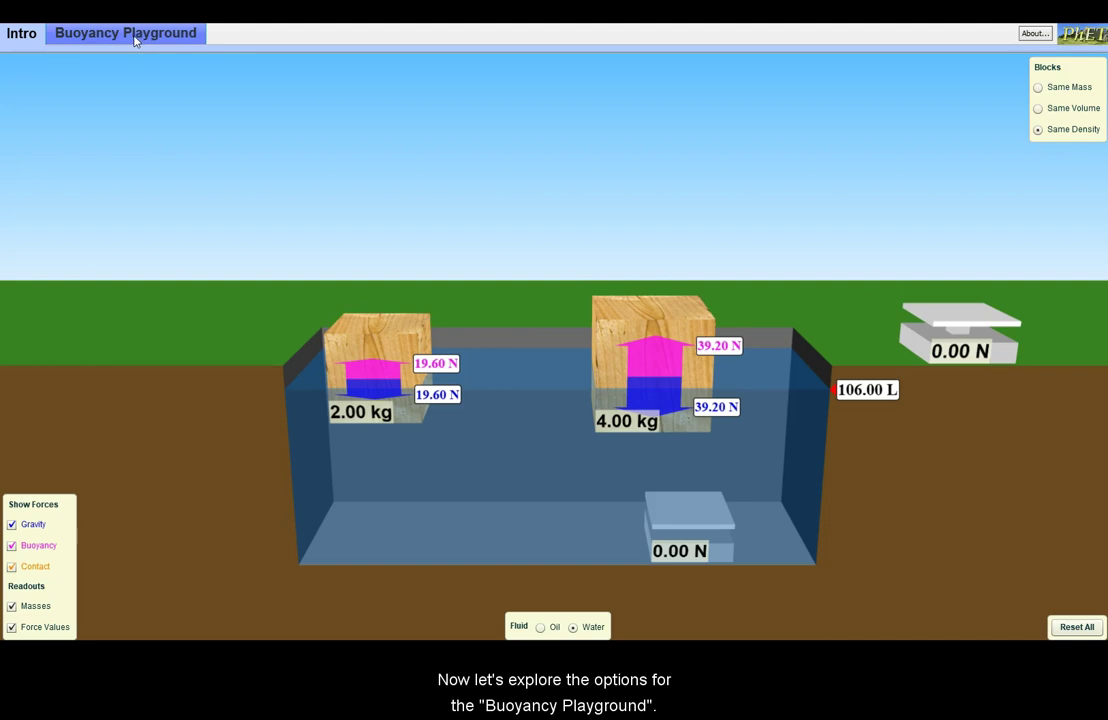
- Open Buoyancy Playground and toggle the Blocks setting to Two and back to One
{"action": "left_click", "coordinate": [124, 42]}
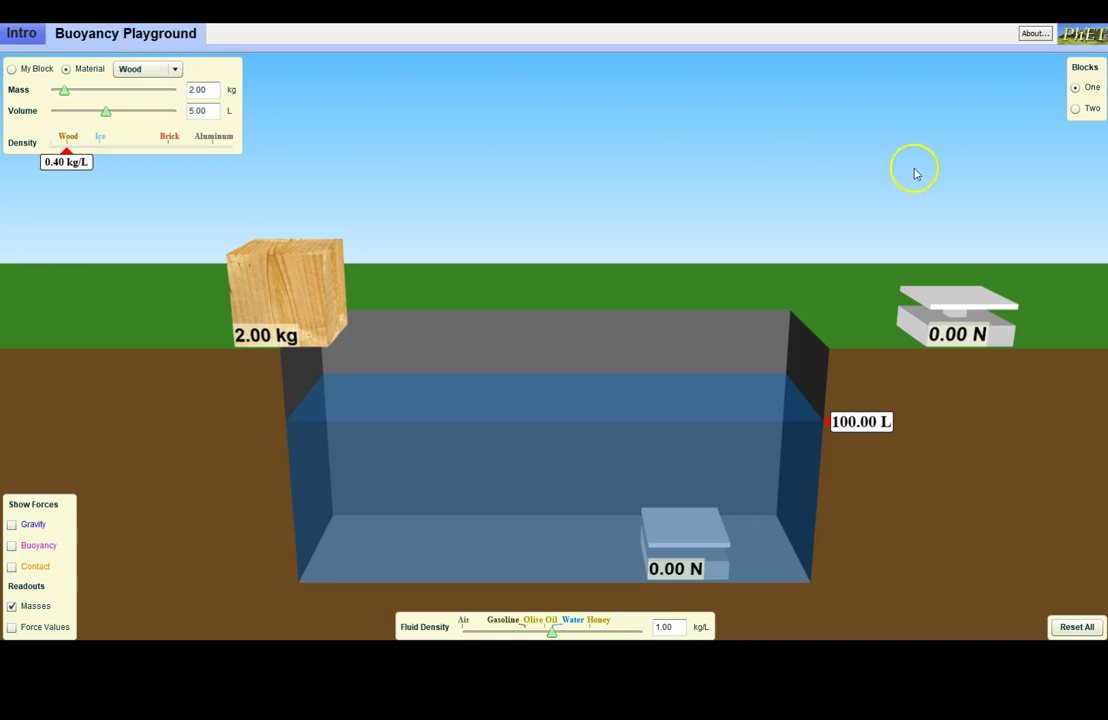
{"action": "left_click", "coordinate": [1075, 109]}
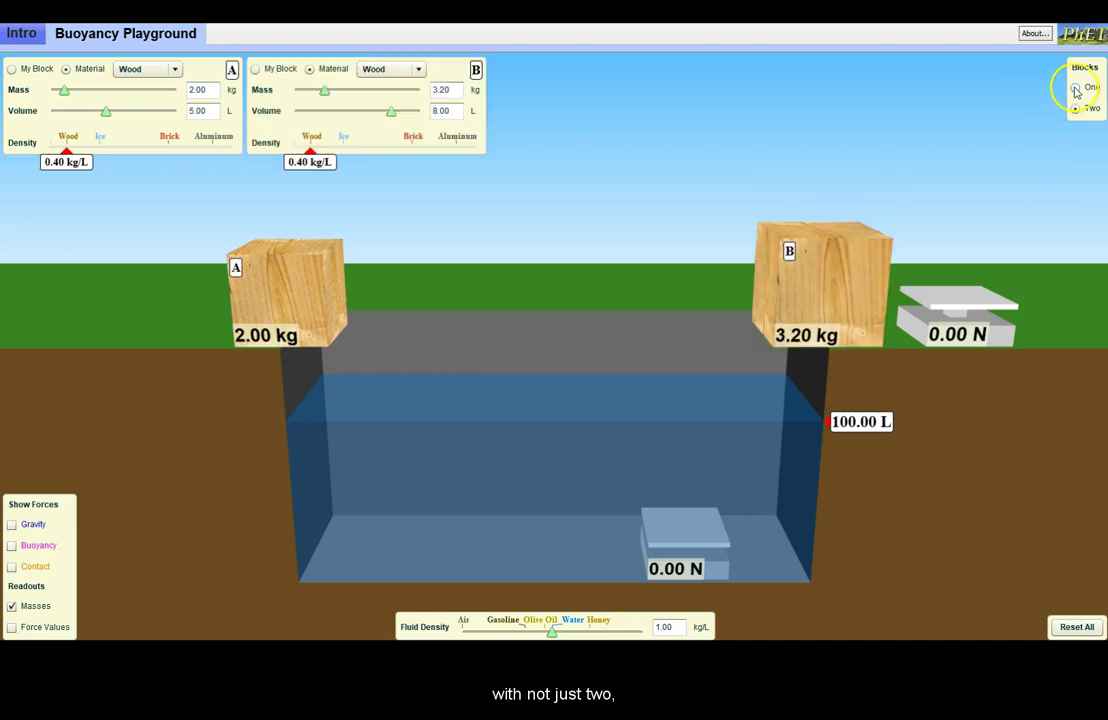
{"action": "left_click", "coordinate": [1076, 88]}
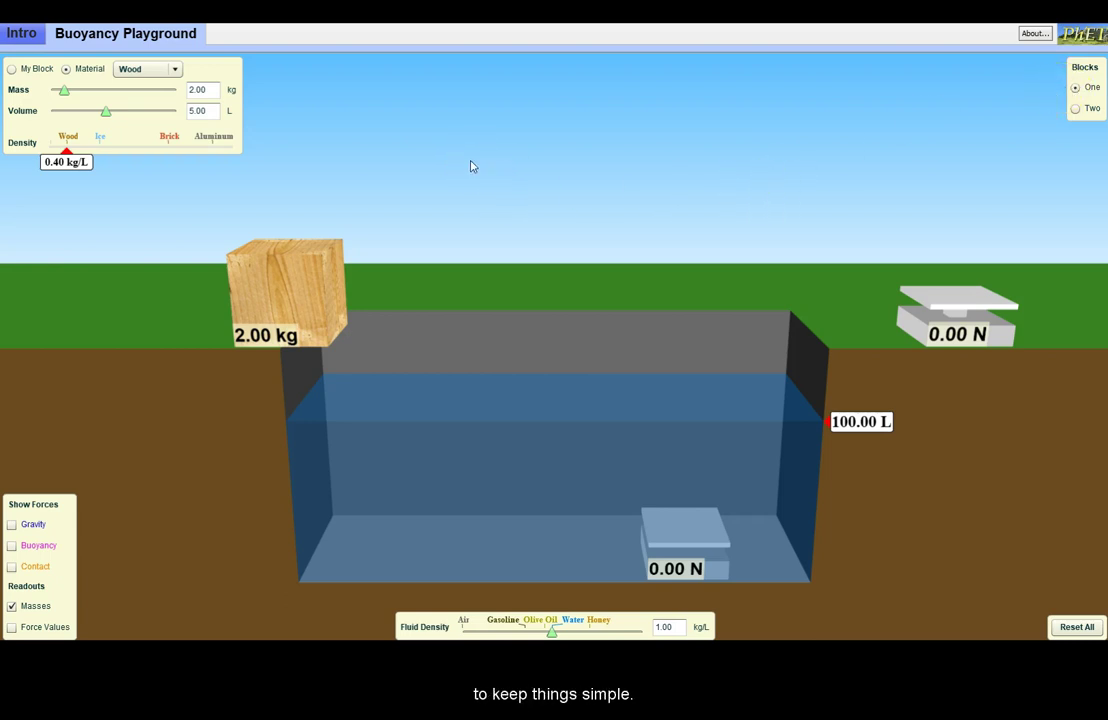
- Weigh the wood block on the right scale, float it in the pool, and raise its mass to 5.89 kg
{"action": "left_click_drag", "start_coordinate": [302, 265], "coordinate": [982, 157]}
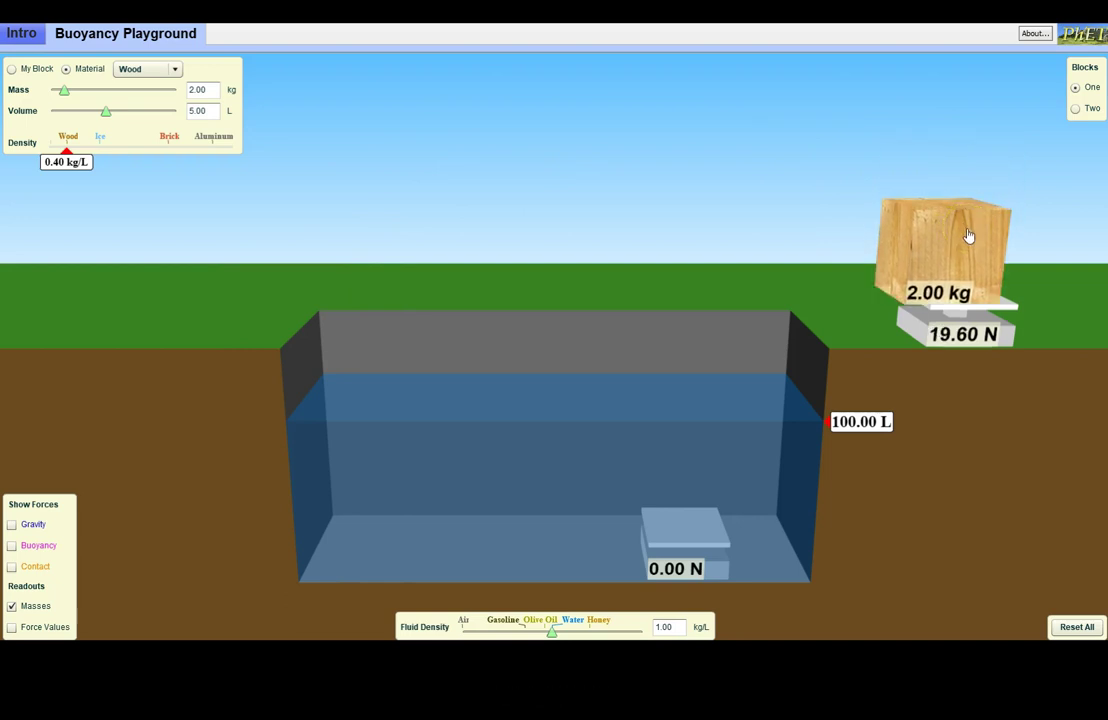
{"action": "left_click", "coordinate": [964, 244]}
{"action": "left_click", "coordinate": [963, 244]}
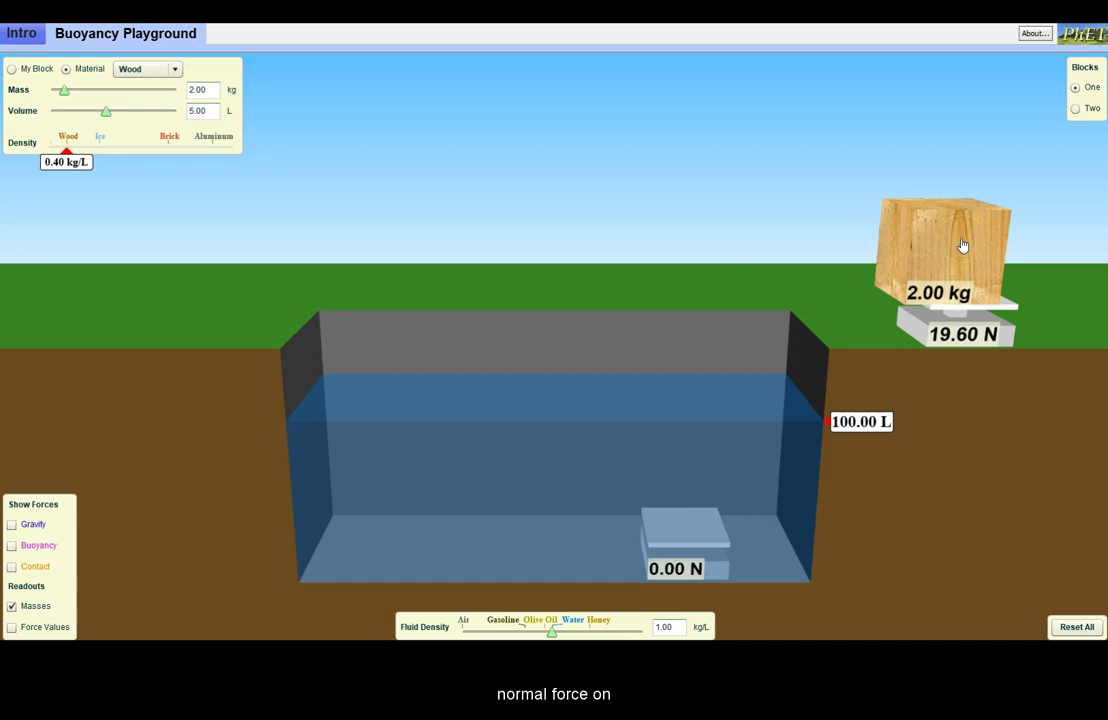
{"action": "left_click", "coordinate": [980, 241]}
{"action": "left_click", "coordinate": [972, 241]}
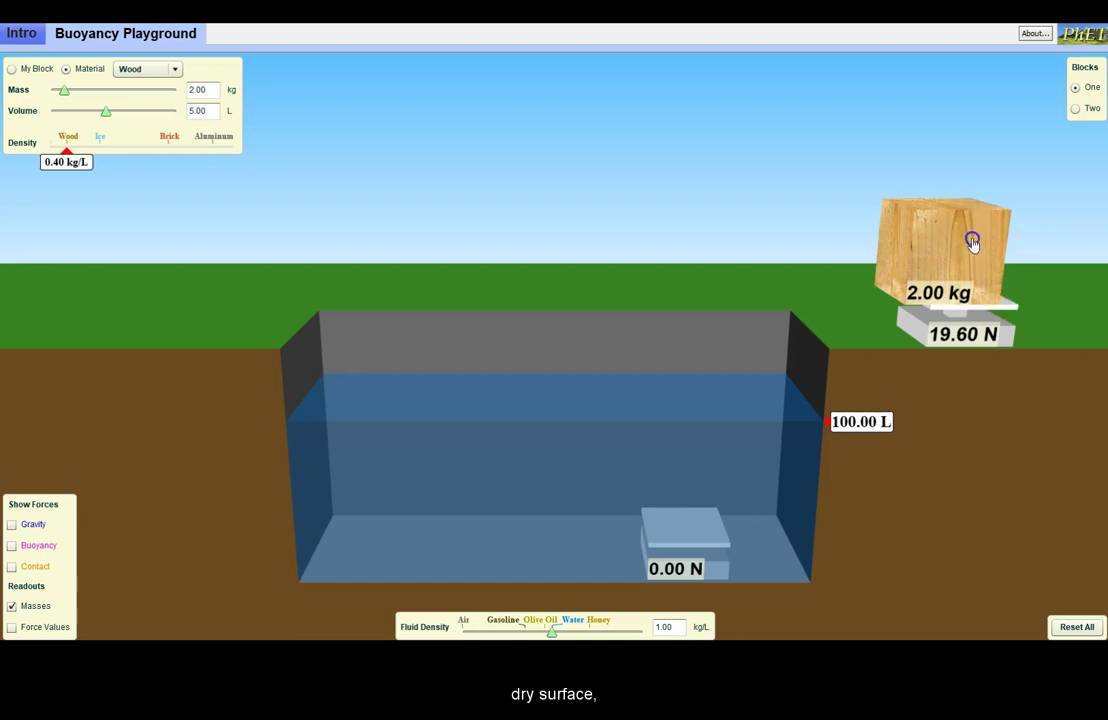
{"action": "left_click_drag", "start_coordinate": [972, 241], "coordinate": [710, 175]}
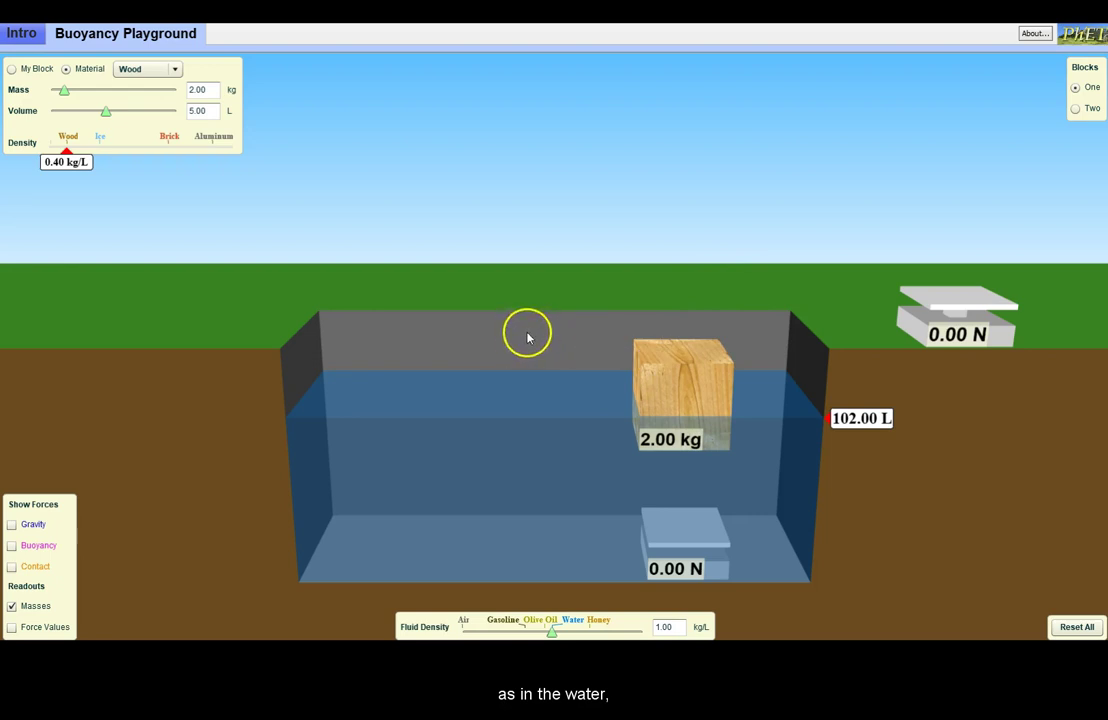
{"action": "left_click_drag", "start_coordinate": [64, 90], "coordinate": [118, 90]}
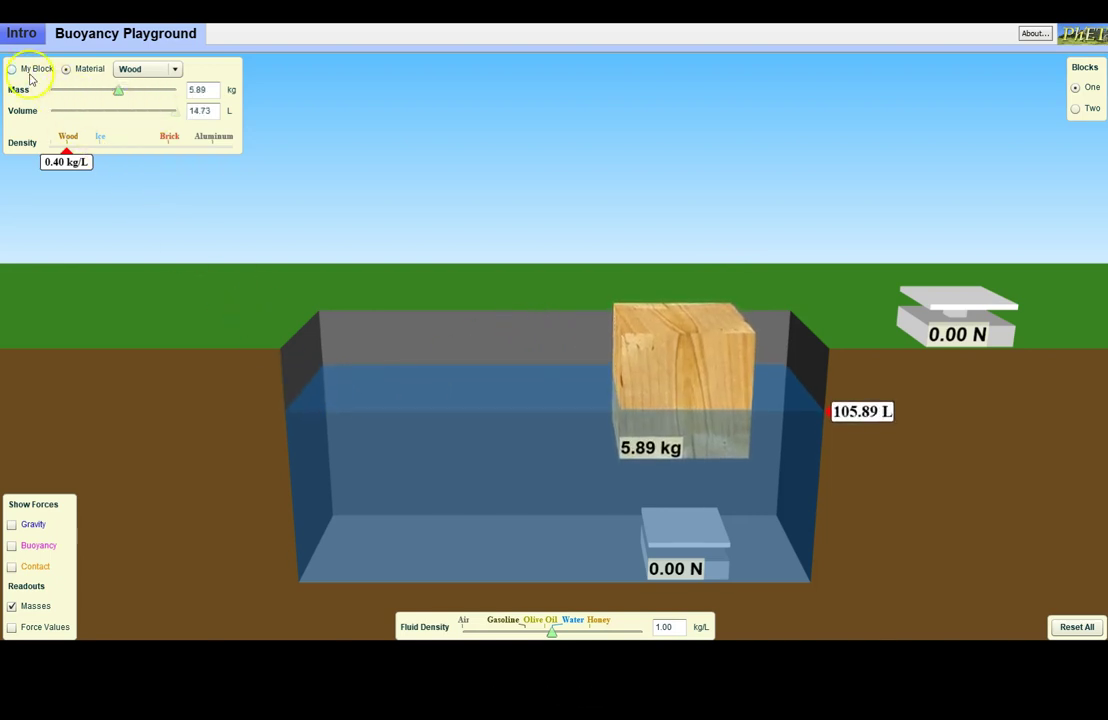
- Change the block's material to Brick from the Material dropdown
{"action": "left_click", "coordinate": [164, 75]}
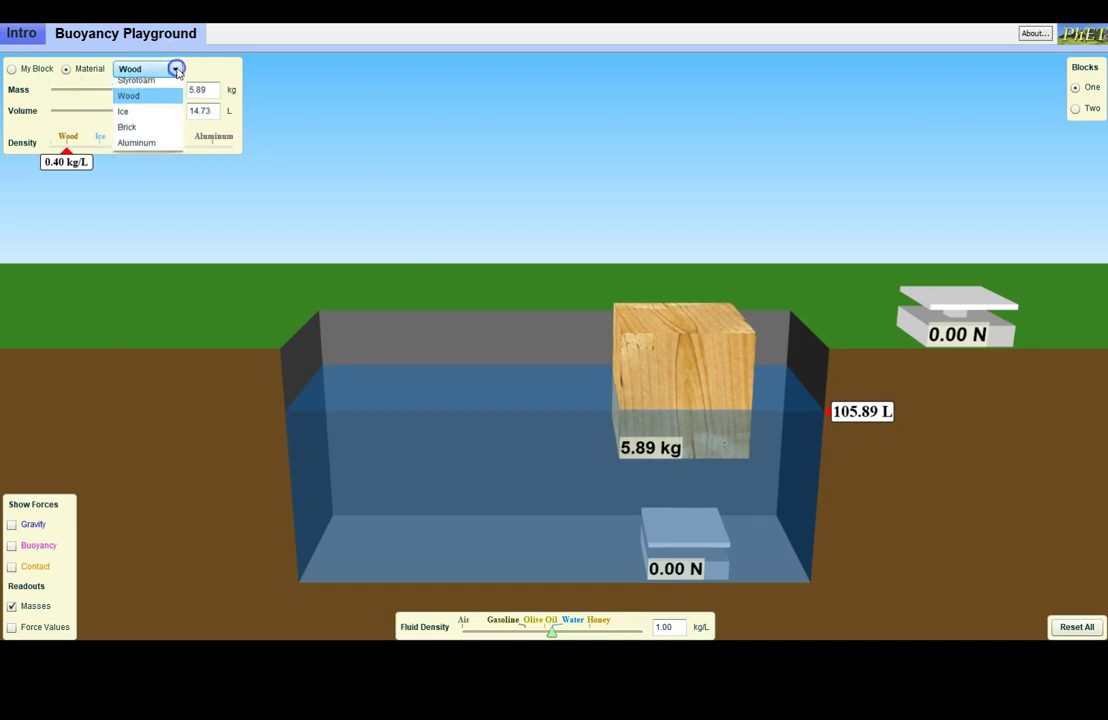
{"action": "left_click", "coordinate": [135, 132]}
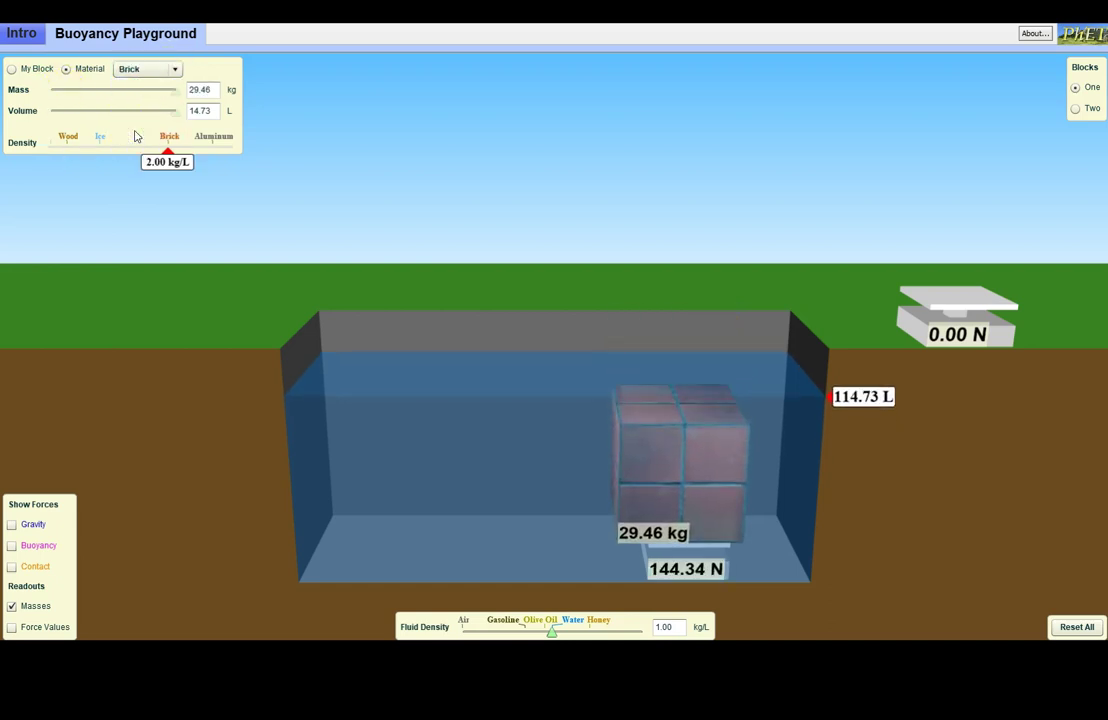
{"action": "left_click", "coordinate": [156, 97]}
- Try the My Block option, then return to Brick and select the mass value
{"action": "left_click", "coordinate": [11, 69]}
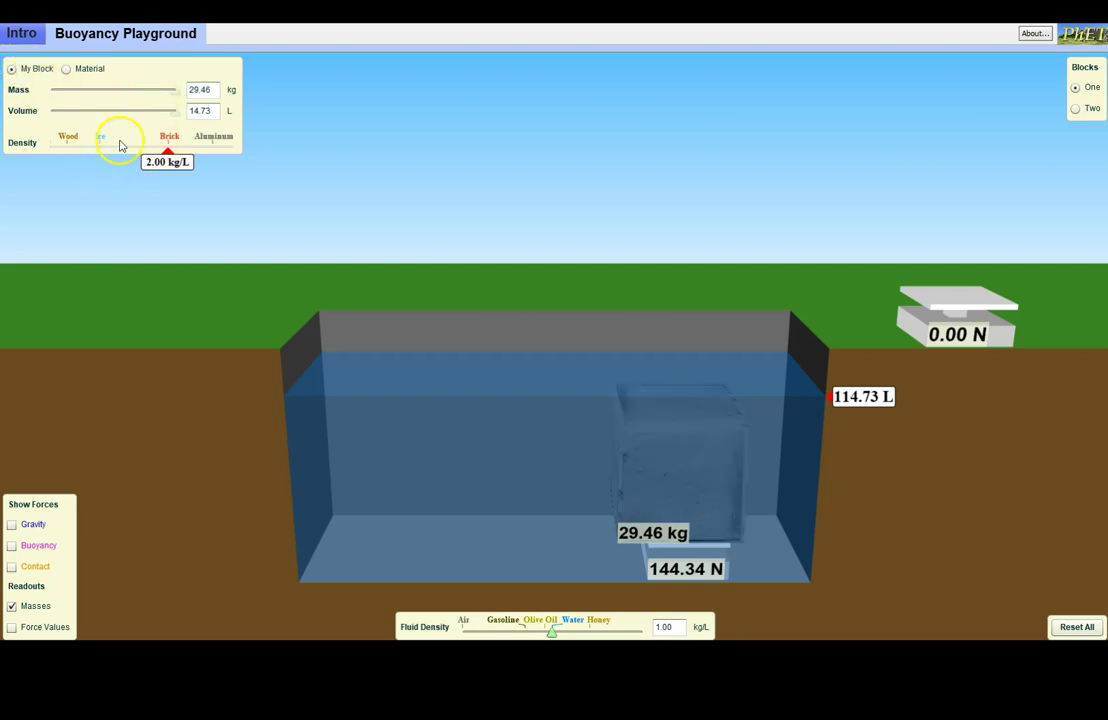
{"action": "left_click", "coordinate": [202, 89]}
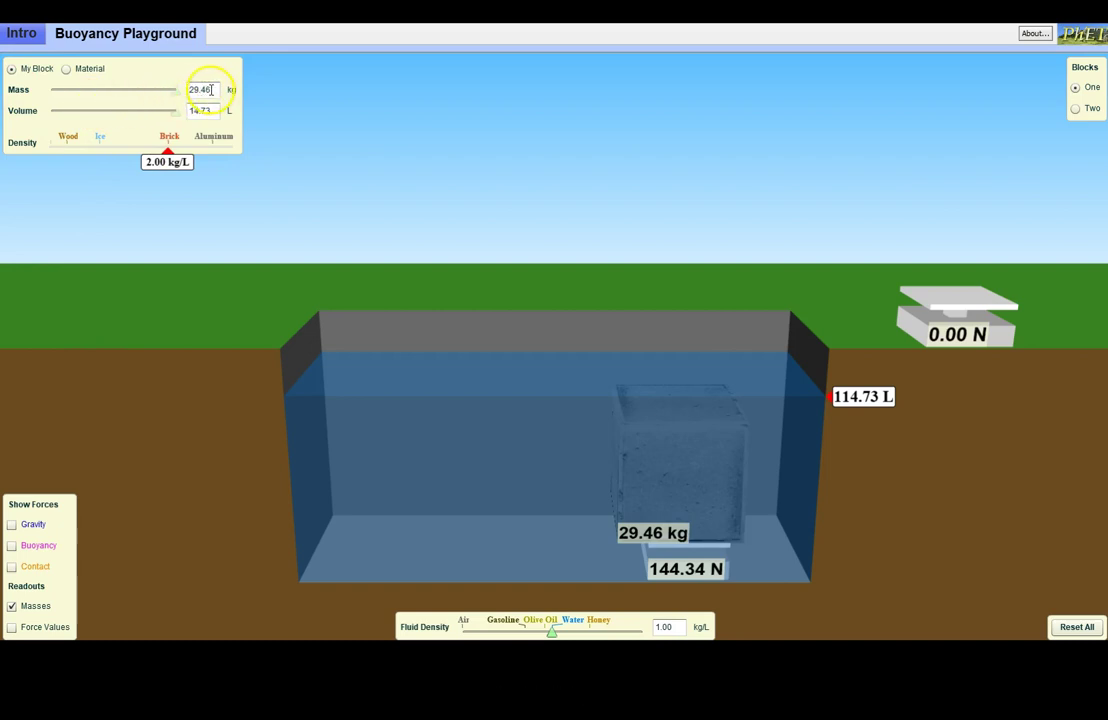
{"action": "left_click", "coordinate": [69, 71]}
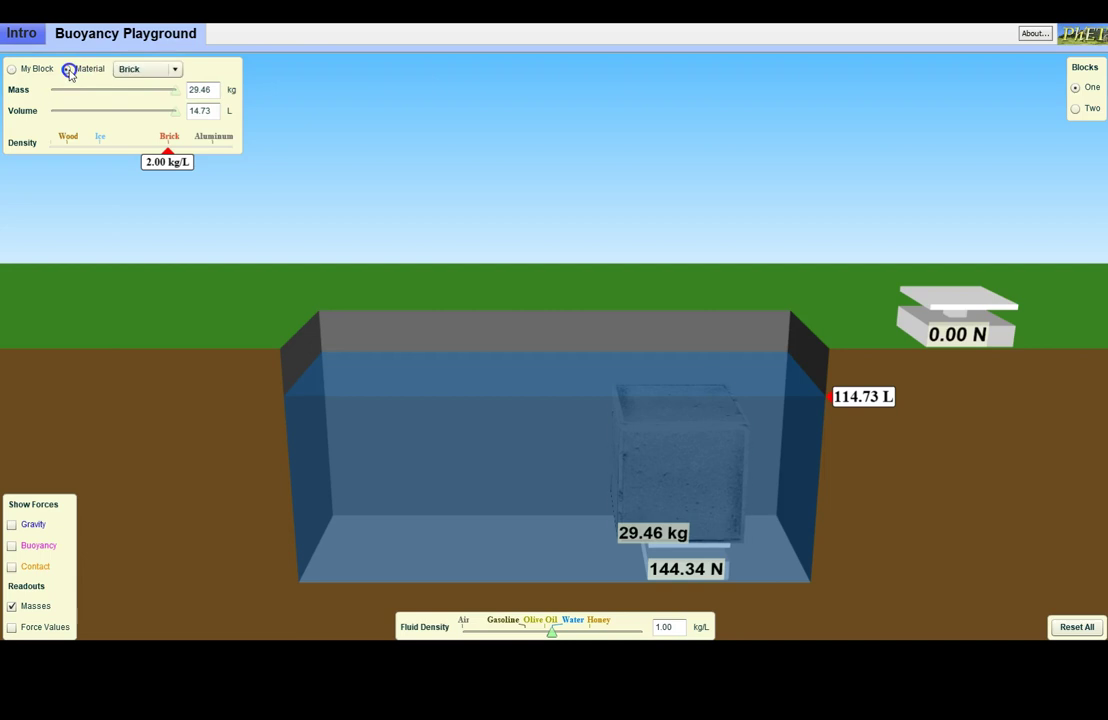
{"action": "left_click", "coordinate": [175, 70]}
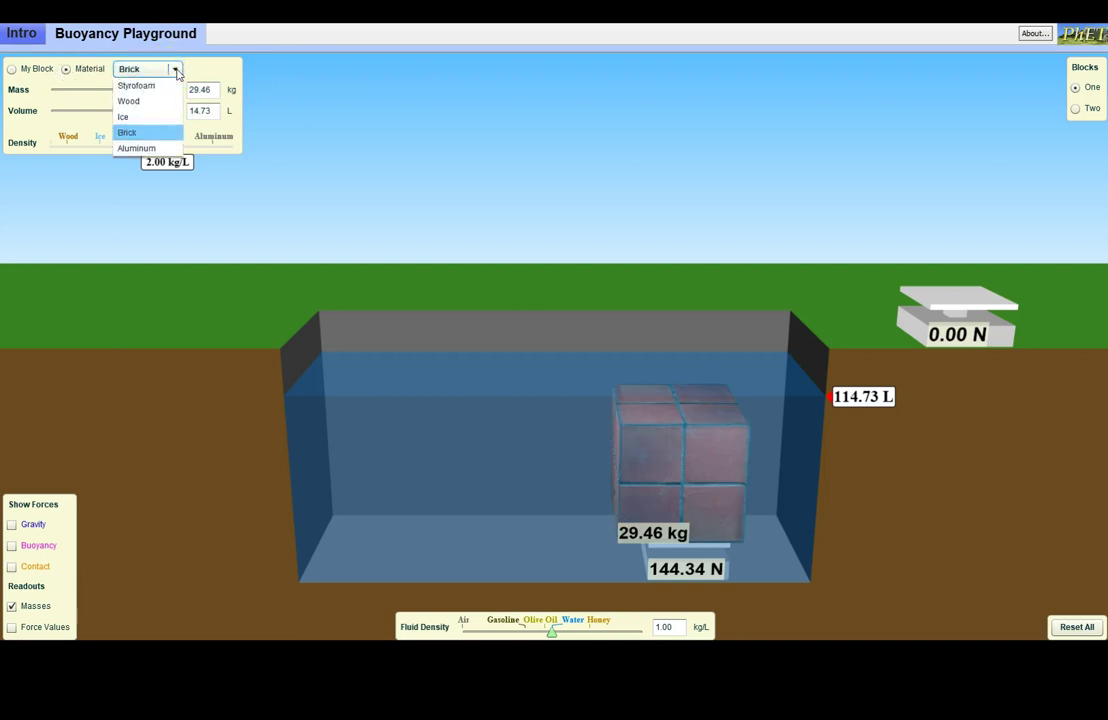
{"action": "left_click", "coordinate": [210, 90]}
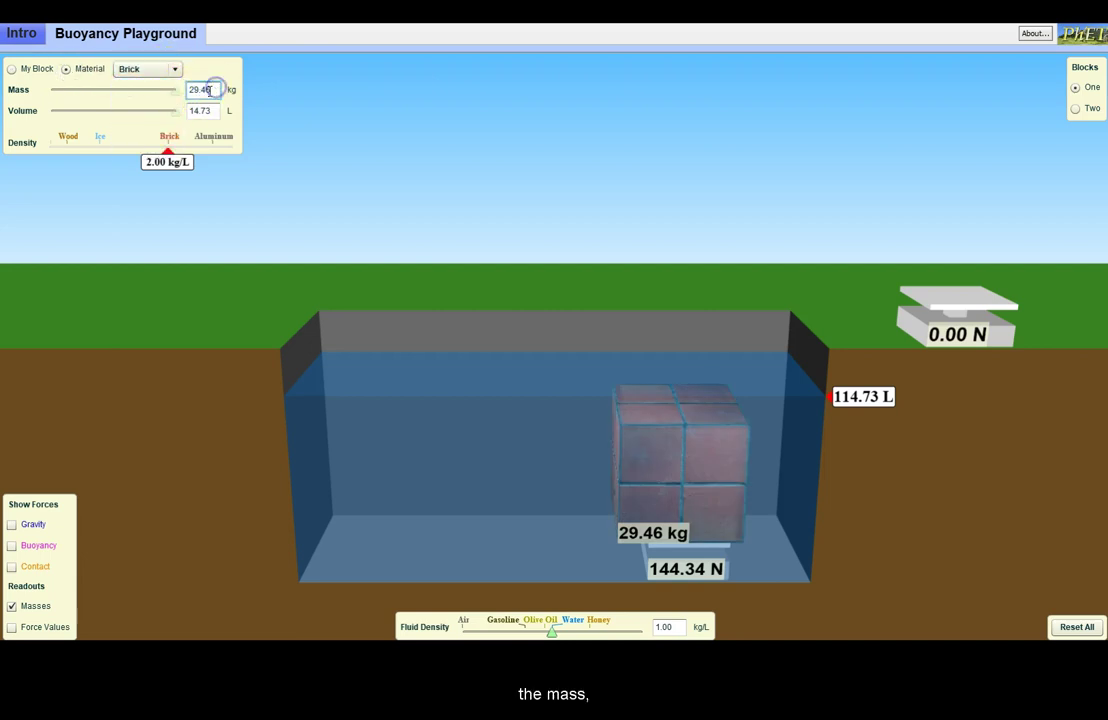
{"action": "double_click", "coordinate": [215, 90]}
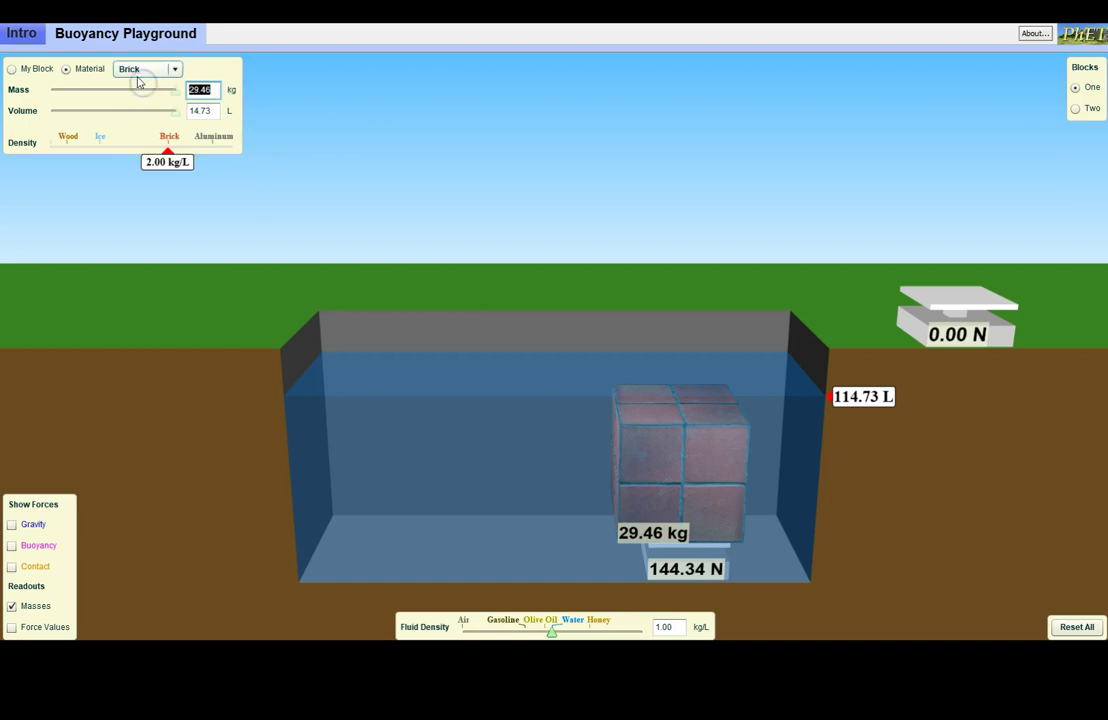
- Commit a 2.00 kg brick mass and display gravity, buoyancy and contact force arrows with values
{"action": "key", "text": "Return"}
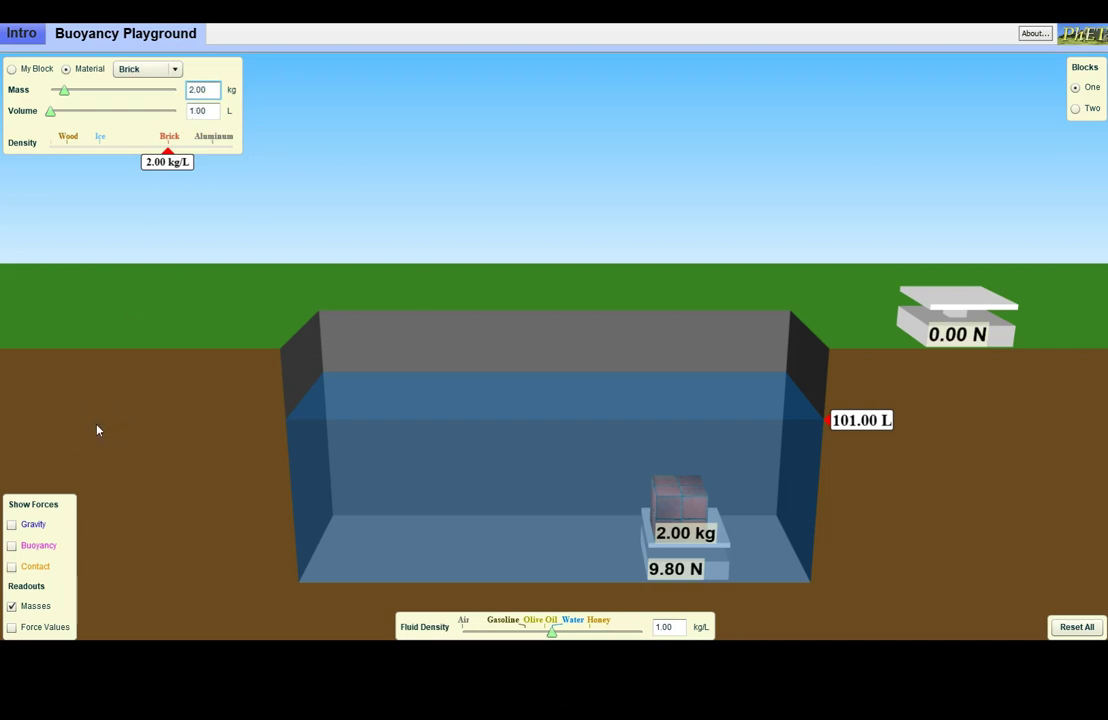
{"action": "left_click", "coordinate": [12, 525]}
{"action": "left_click", "coordinate": [12, 545]}
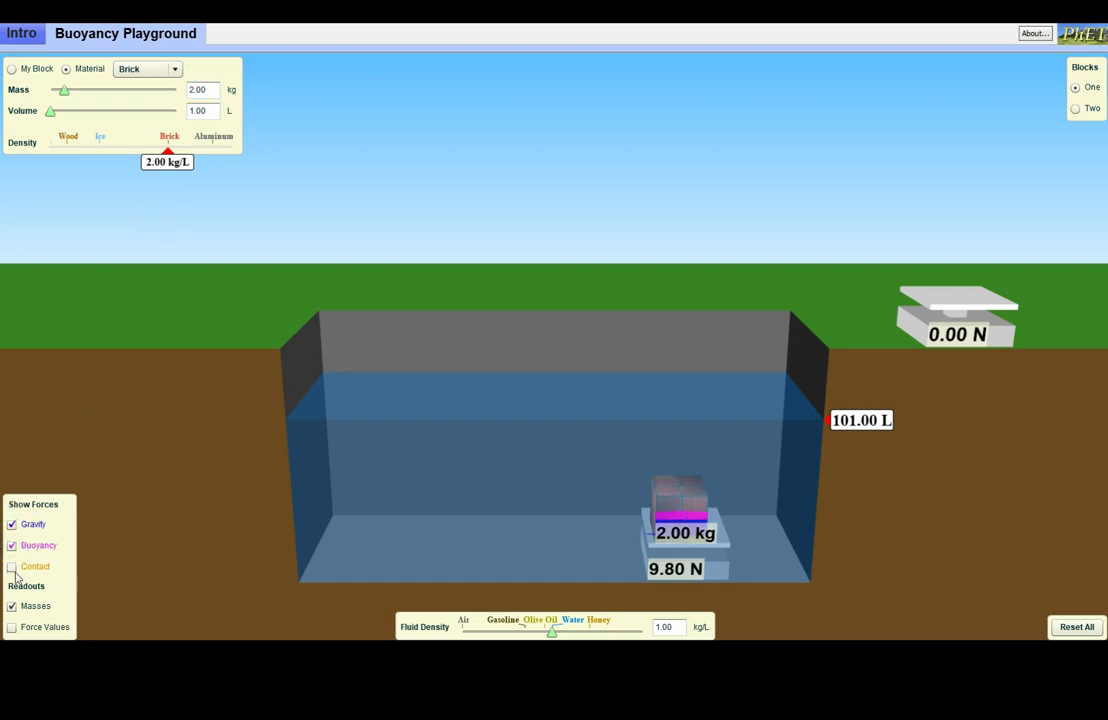
{"action": "left_click", "coordinate": [12, 567]}
{"action": "left_click", "coordinate": [12, 627]}
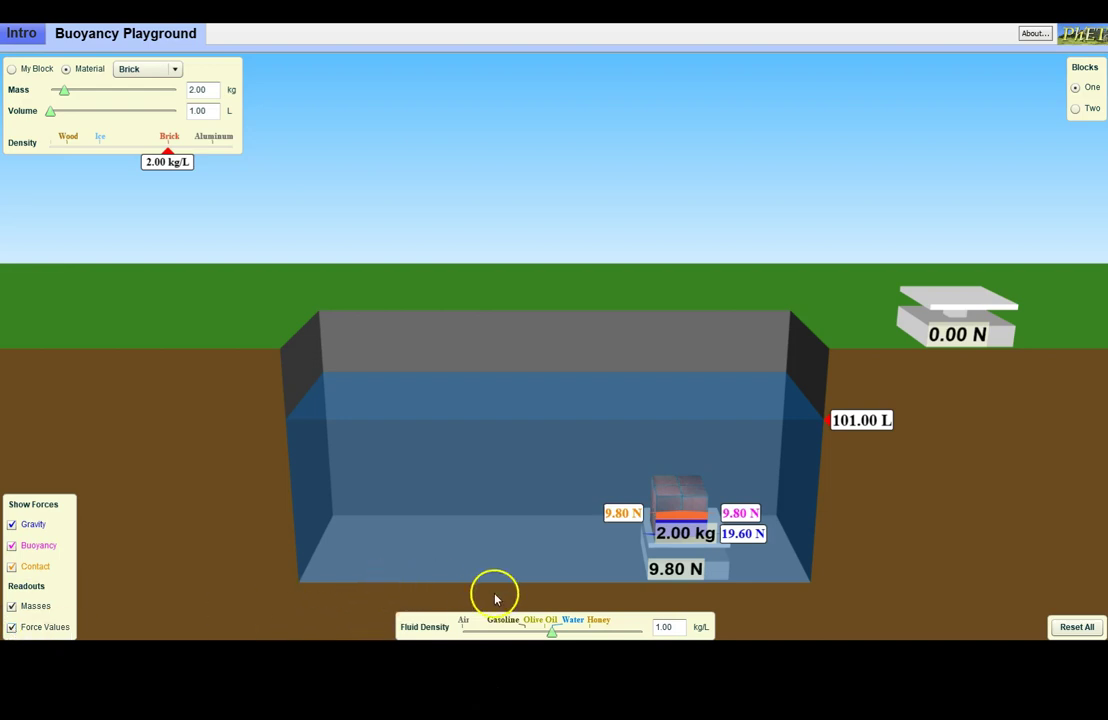
- Move the fluid density slider through 1.42 and 0.70 kg/L to Air at 0.02 kg/L
{"action": "left_click", "coordinate": [591, 620]}
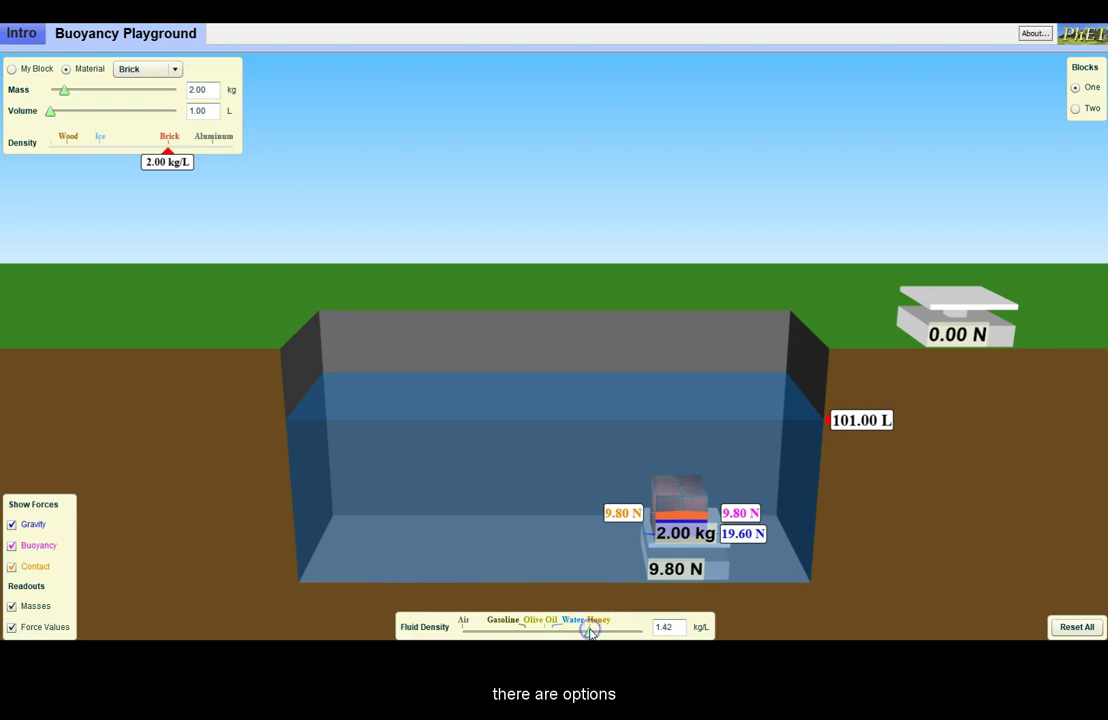
{"action": "left_click", "coordinate": [525, 632]}
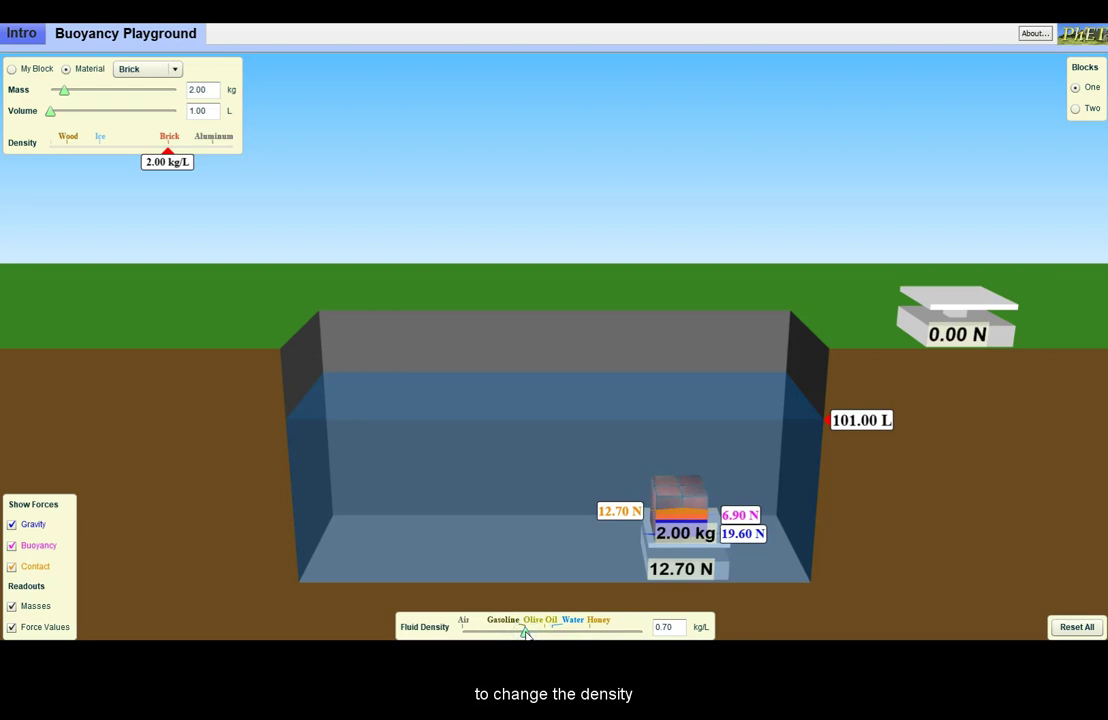
{"action": "left_click", "coordinate": [465, 632]}
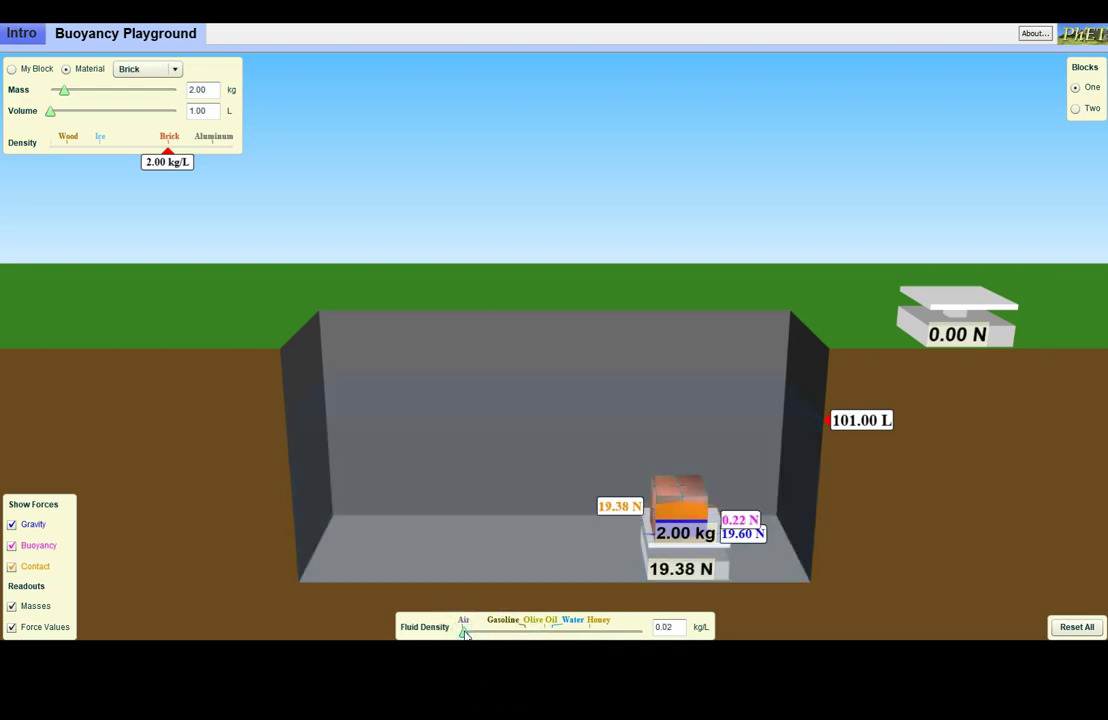